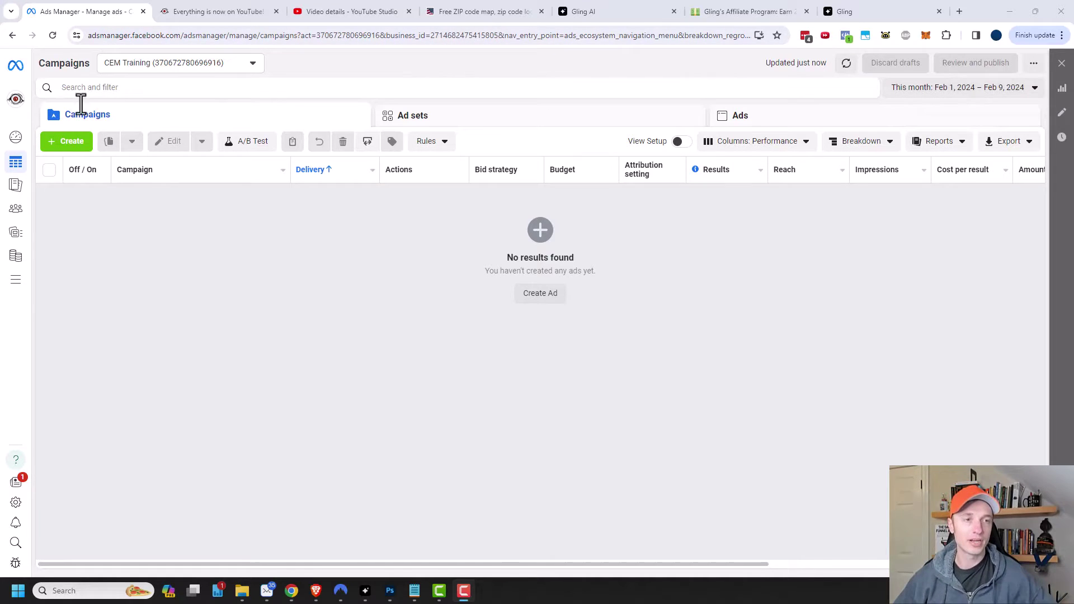
- Start a new campaign with the Sales objective and the manual sales campaign setup
{"action": "left_click", "coordinate": [66, 145]}
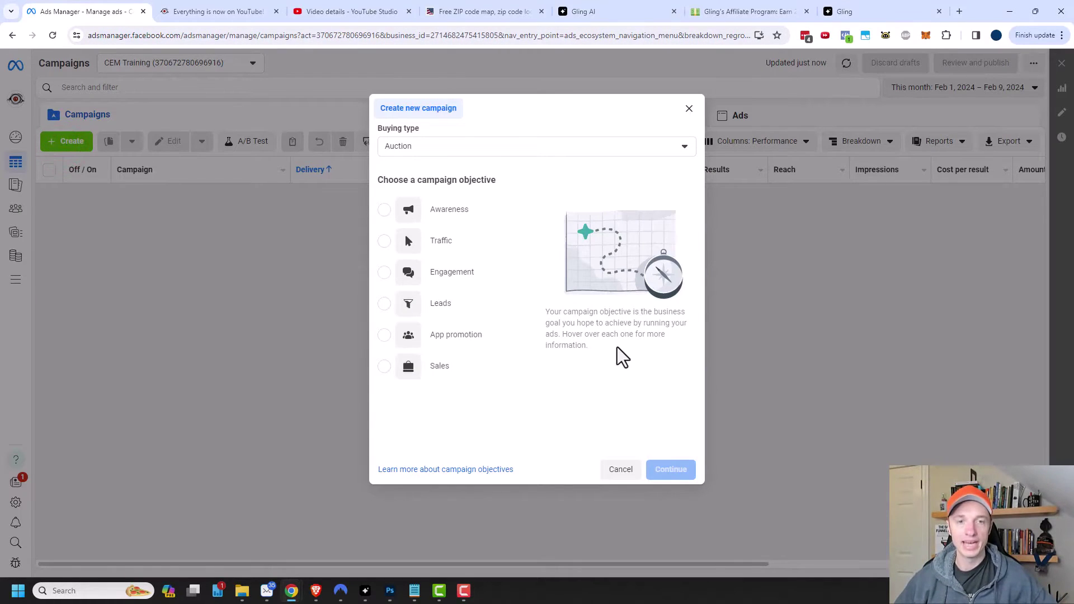
{"action": "mouse_move", "coordinate": [482, 249]}
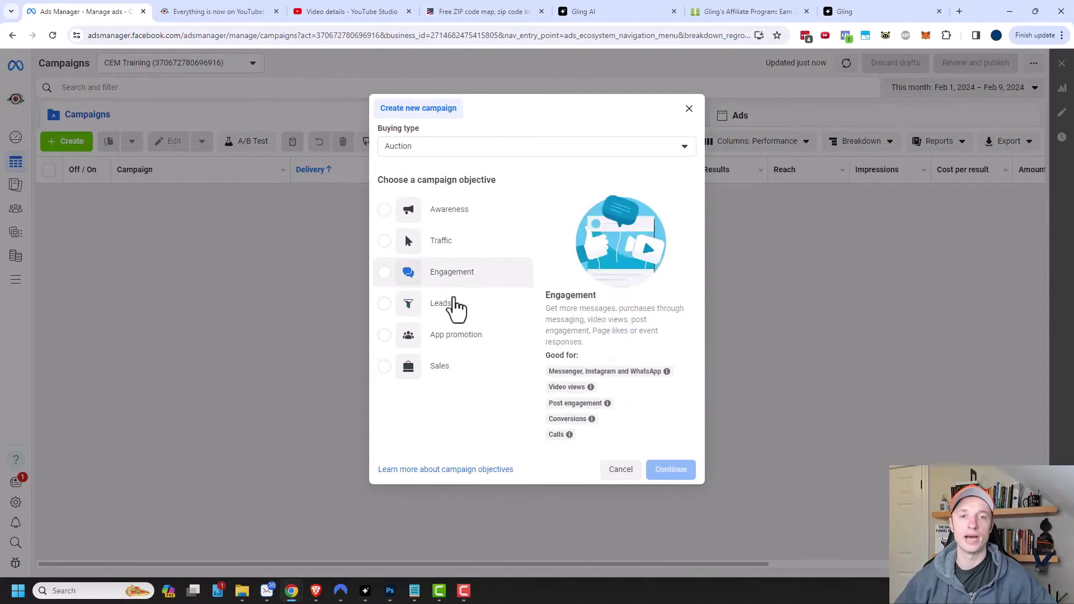
{"action": "left_click", "coordinate": [439, 367]}
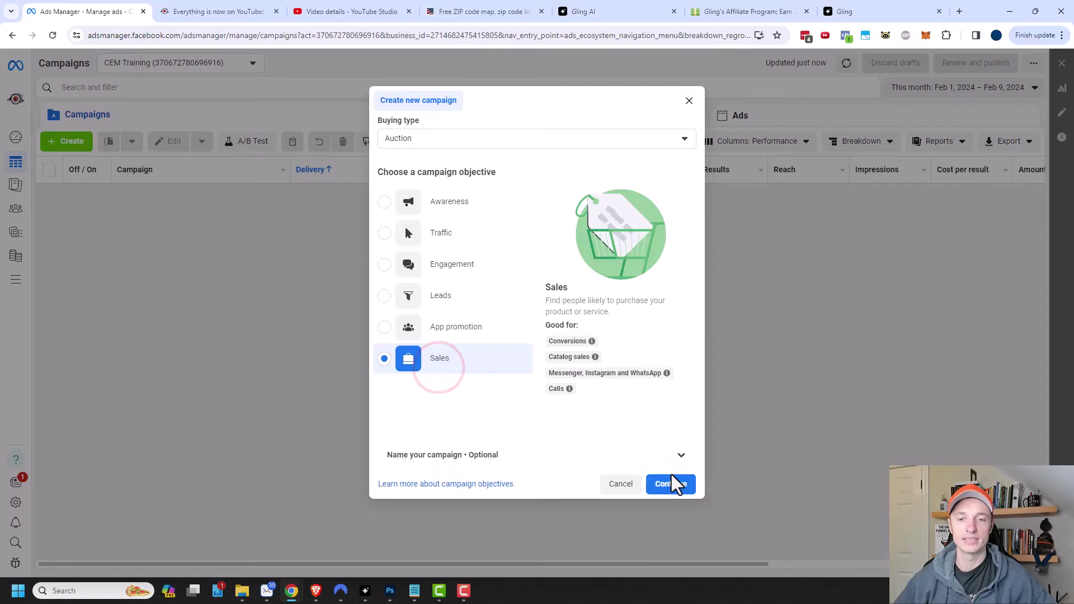
{"action": "left_click", "coordinate": [671, 480]}
{"action": "left_click", "coordinate": [491, 362]}
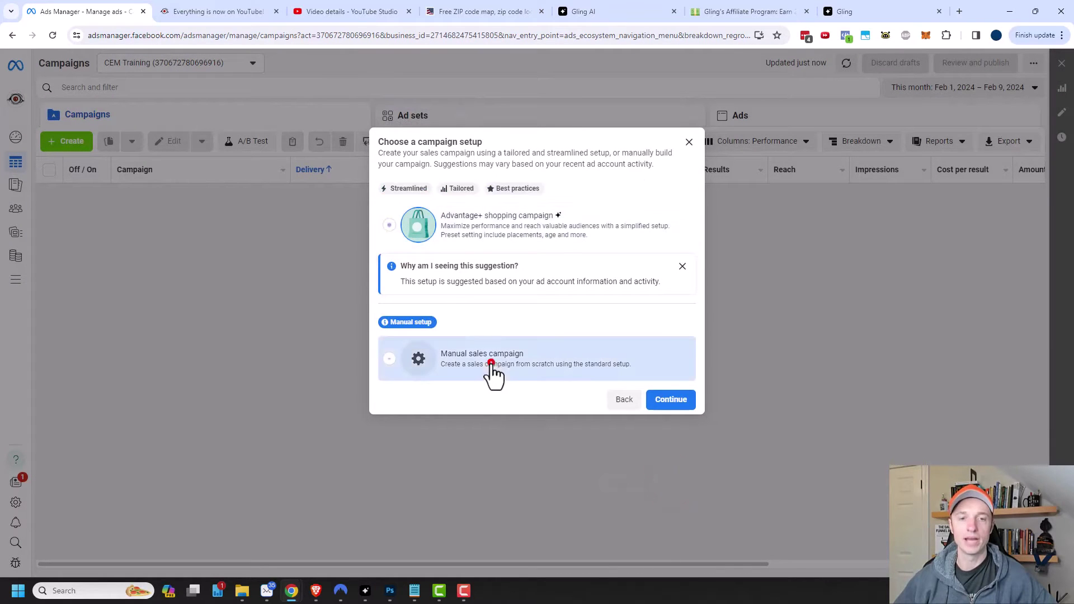
- Create the campaign, then show New Sales Ad Set's budget type choices under Budget & schedule
{"action": "left_click", "coordinate": [674, 408]}
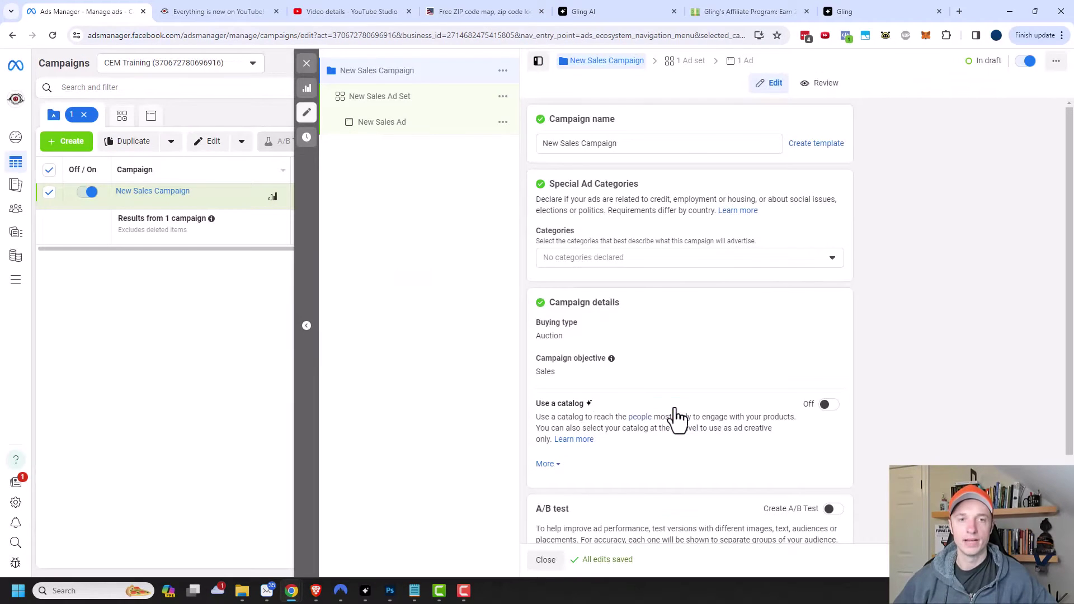
{"action": "left_click", "coordinate": [385, 106]}
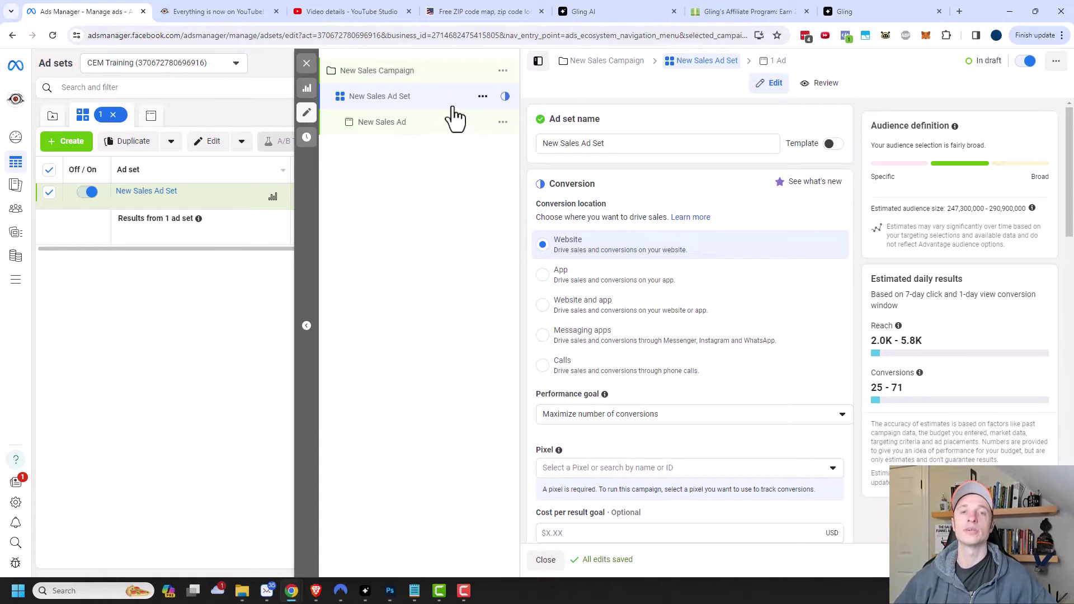
{"action": "scroll", "coordinate": [686, 192], "scroll_direction": "down", "scroll_amount": 6}
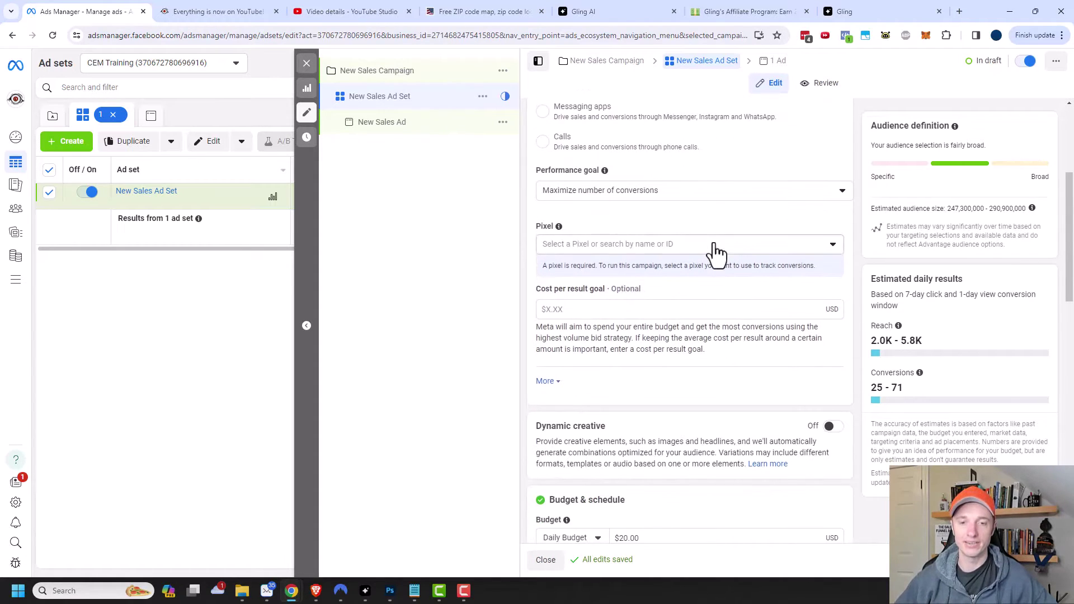
{"action": "scroll", "coordinate": [714, 253], "scroll_direction": "down", "scroll_amount": 4}
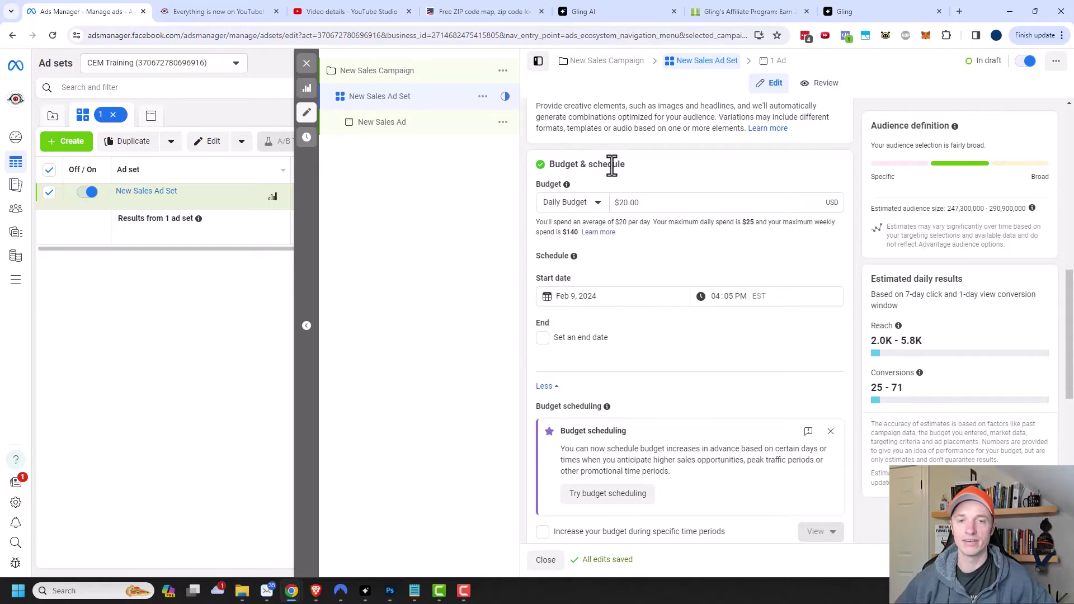
{"action": "left_click", "coordinate": [570, 204]}
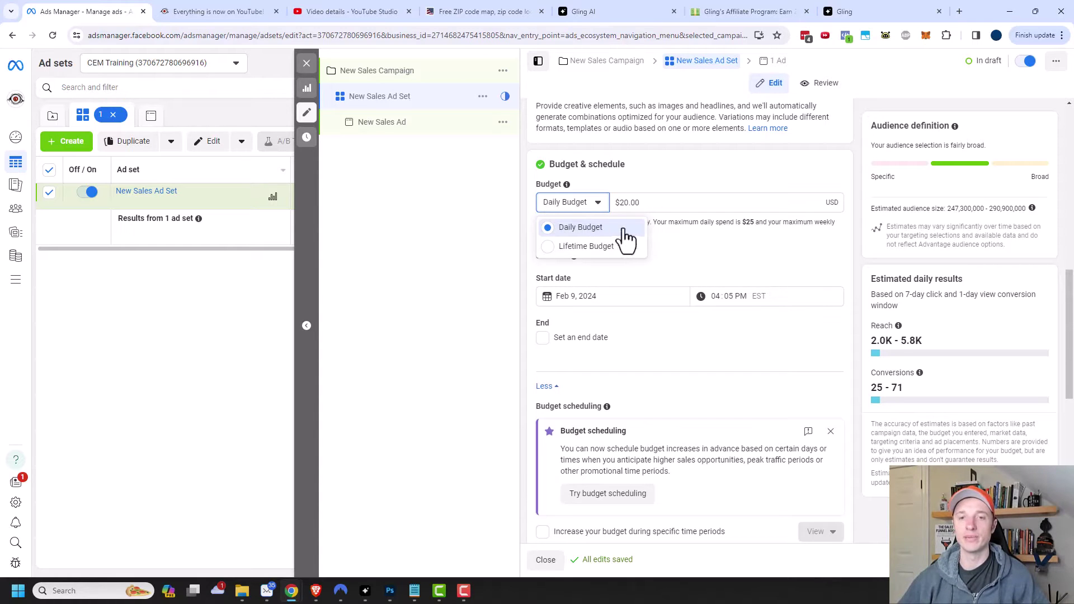
- Close the budget type choices, keeping the $20.00 Daily Budget
{"action": "left_click", "coordinate": [719, 251]}
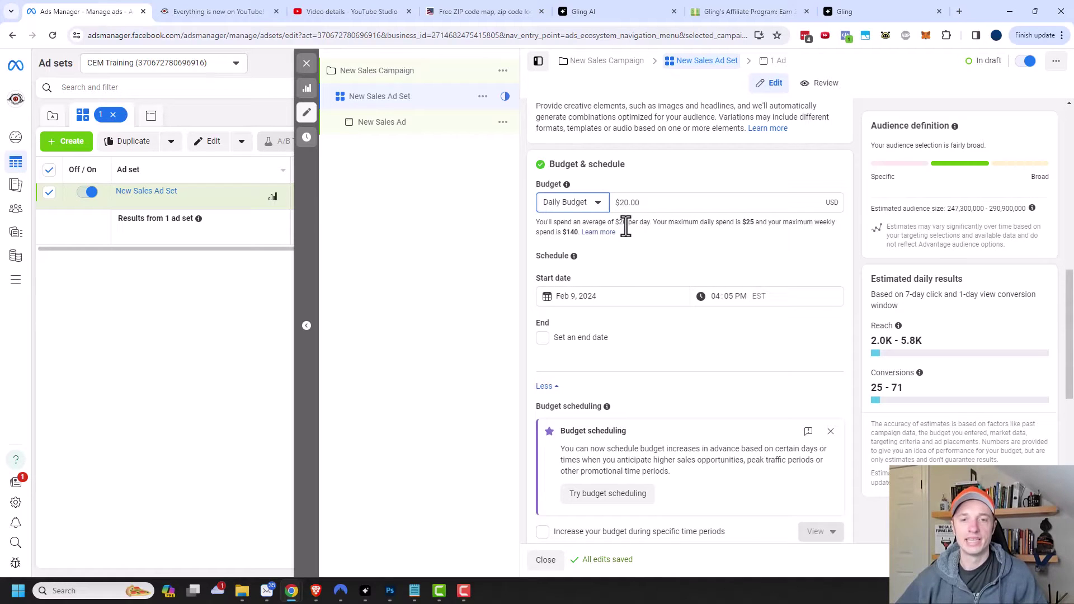
{"action": "scroll", "coordinate": [598, 267], "scroll_direction": "down", "scroll_amount": 1}
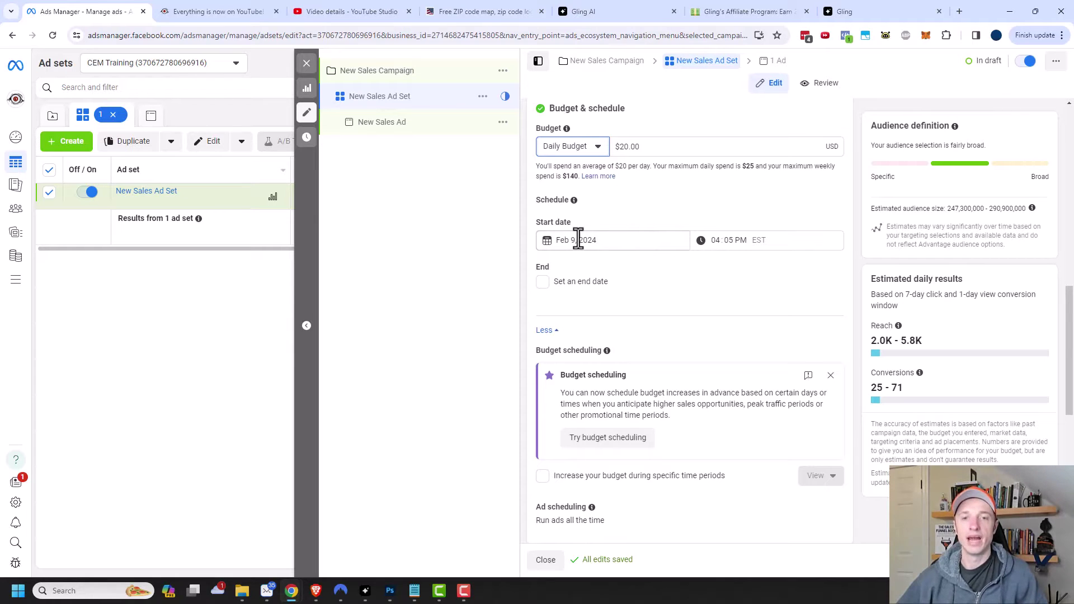
{"action": "left_click", "coordinate": [543, 282]}
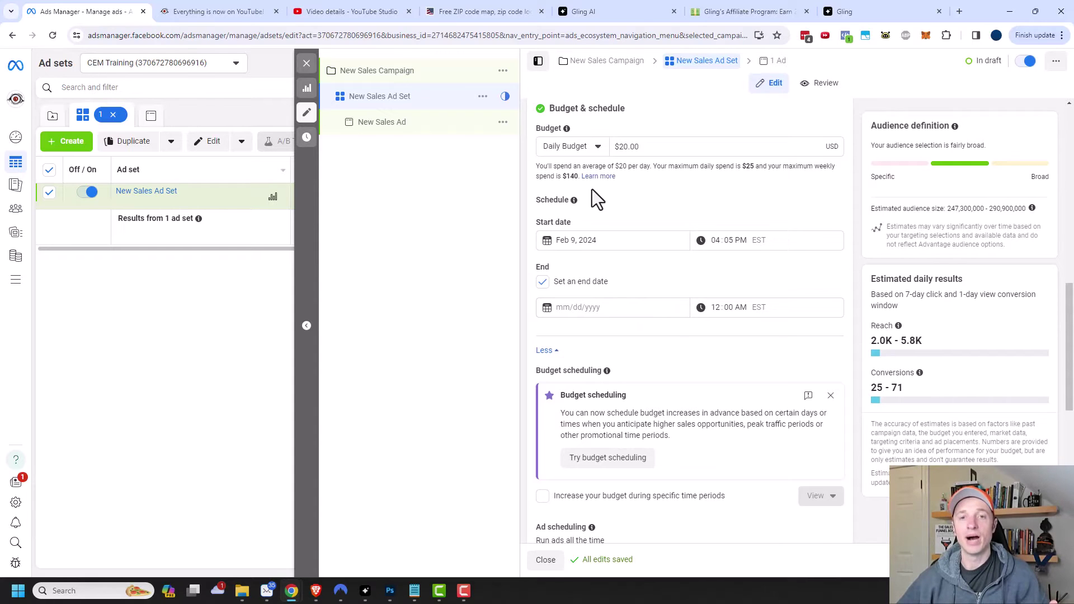
{"action": "left_click", "coordinate": [591, 147]}
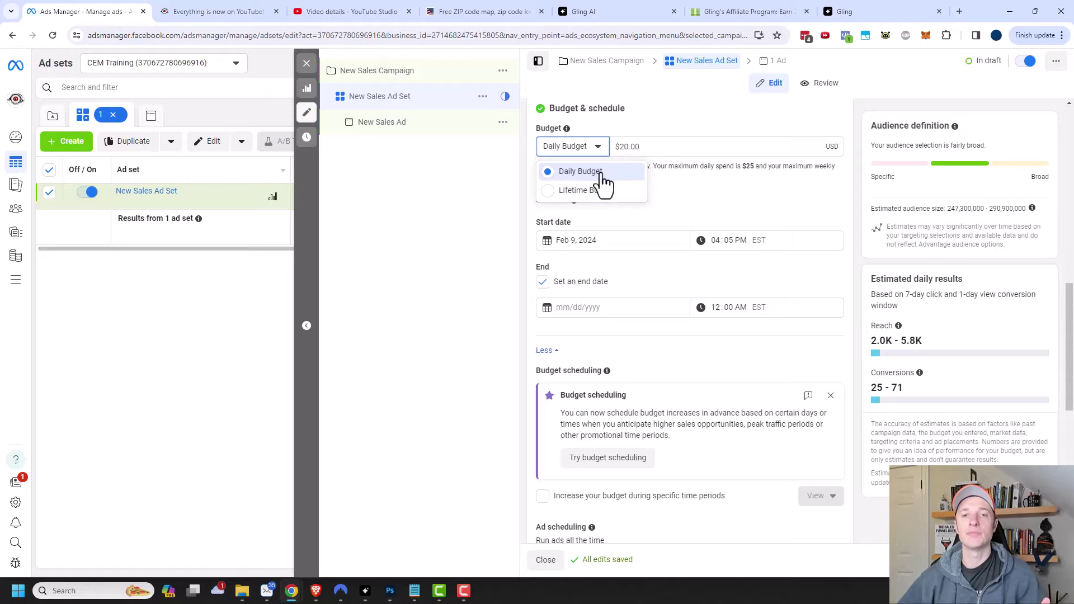
{"action": "left_click", "coordinate": [700, 180]}
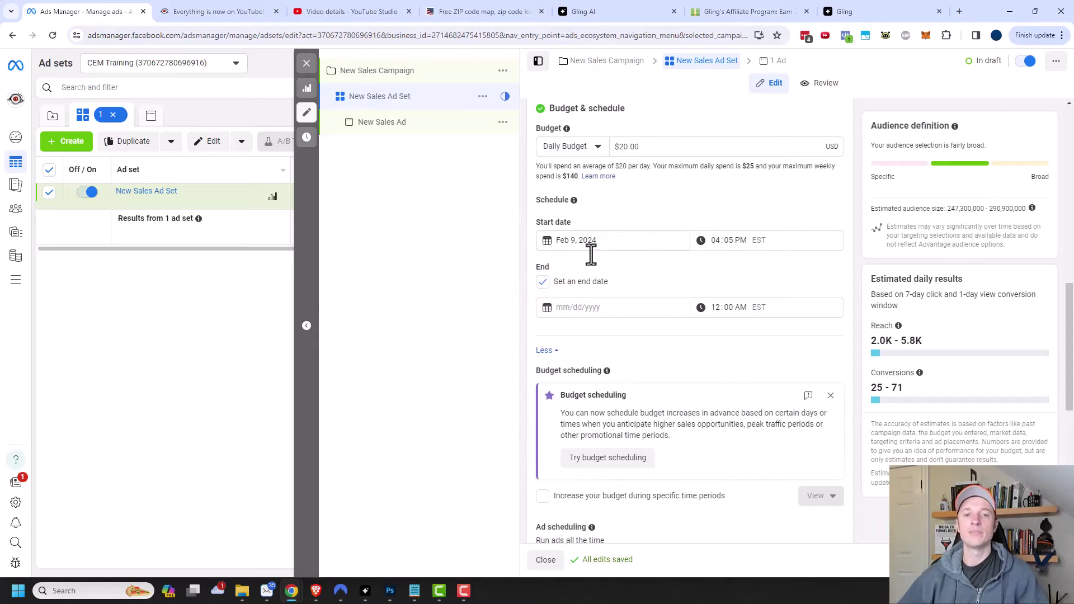
- Remove the end date from the ad set's schedule
{"action": "left_click", "coordinate": [542, 281]}
{"action": "scroll", "coordinate": [596, 274], "scroll_direction": "down", "scroll_amount": 1}
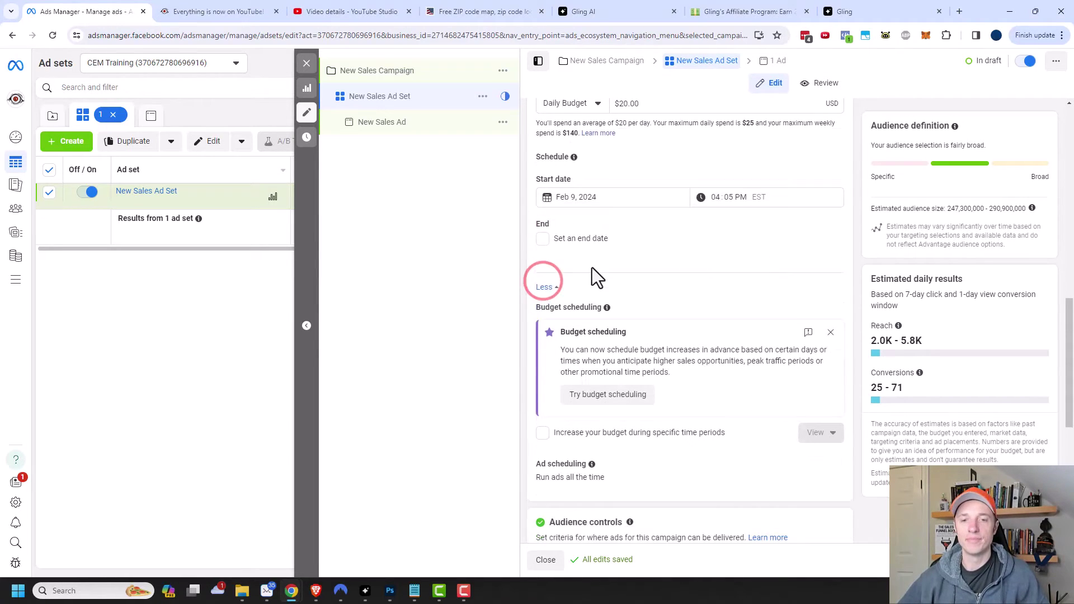
{"action": "scroll", "coordinate": [594, 268], "scroll_direction": "down", "scroll_amount": 1}
{"action": "scroll", "coordinate": [599, 243], "scroll_direction": "down", "scroll_amount": 1}
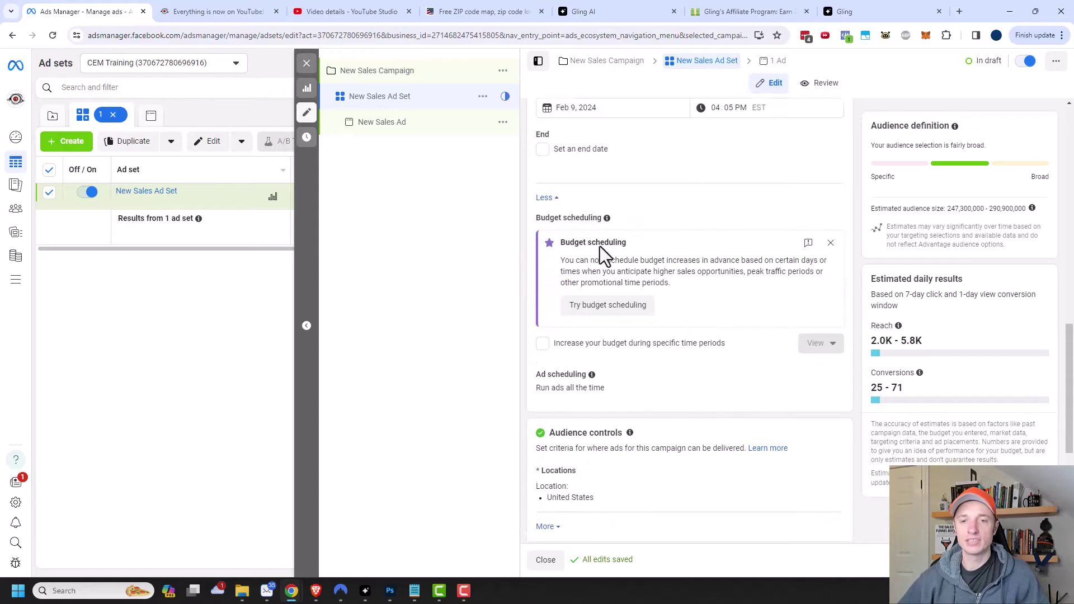
{"action": "scroll", "coordinate": [600, 274], "scroll_direction": "up", "scroll_amount": 1}
{"action": "scroll", "coordinate": [602, 286], "scroll_direction": "down", "scroll_amount": 1}
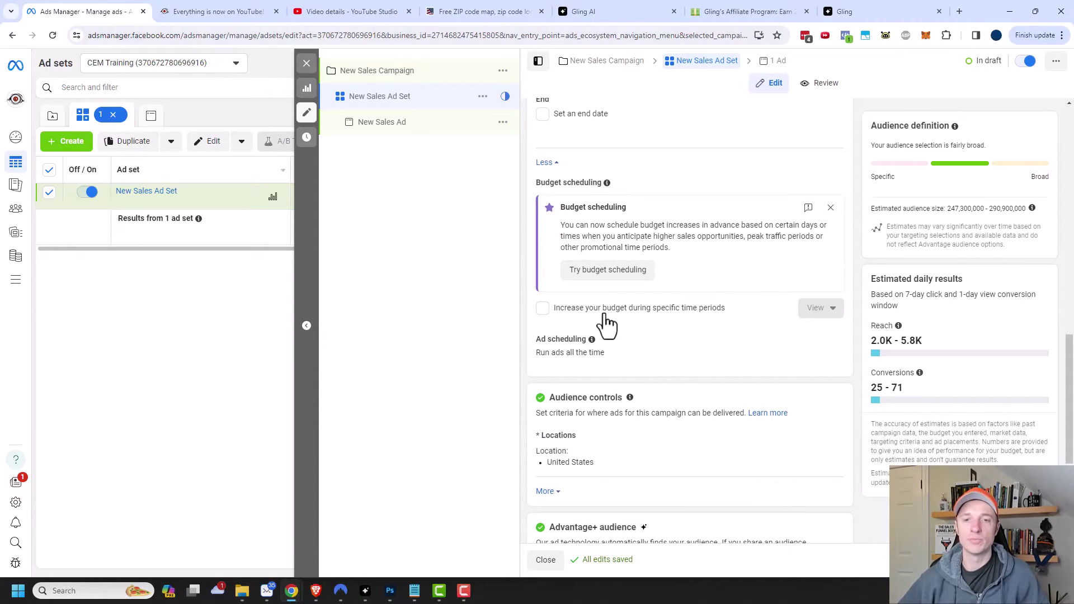
- Turn on budget increases for specific periods, giving a $5.00 daily increase Feb 10–11
{"action": "left_click", "coordinate": [542, 310]}
{"action": "scroll", "coordinate": [620, 314], "scroll_direction": "down", "scroll_amount": 1}
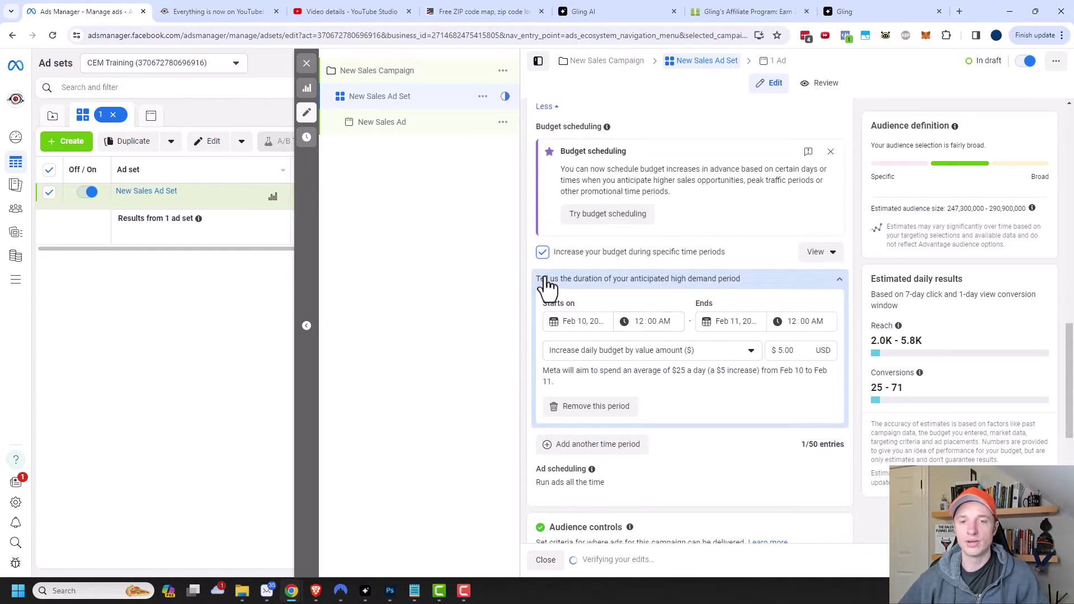
{"action": "scroll", "coordinate": [743, 323], "scroll_direction": "down", "scroll_amount": 1}
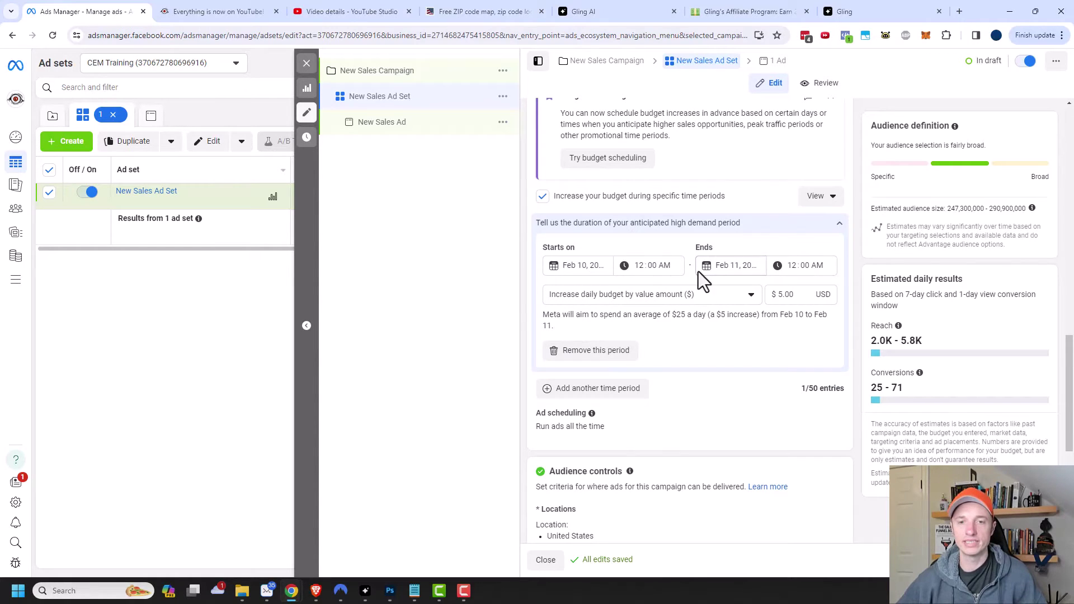
- Move the high-demand period to run from March 1 to March 4, 2024
{"action": "left_click", "coordinate": [586, 266]}
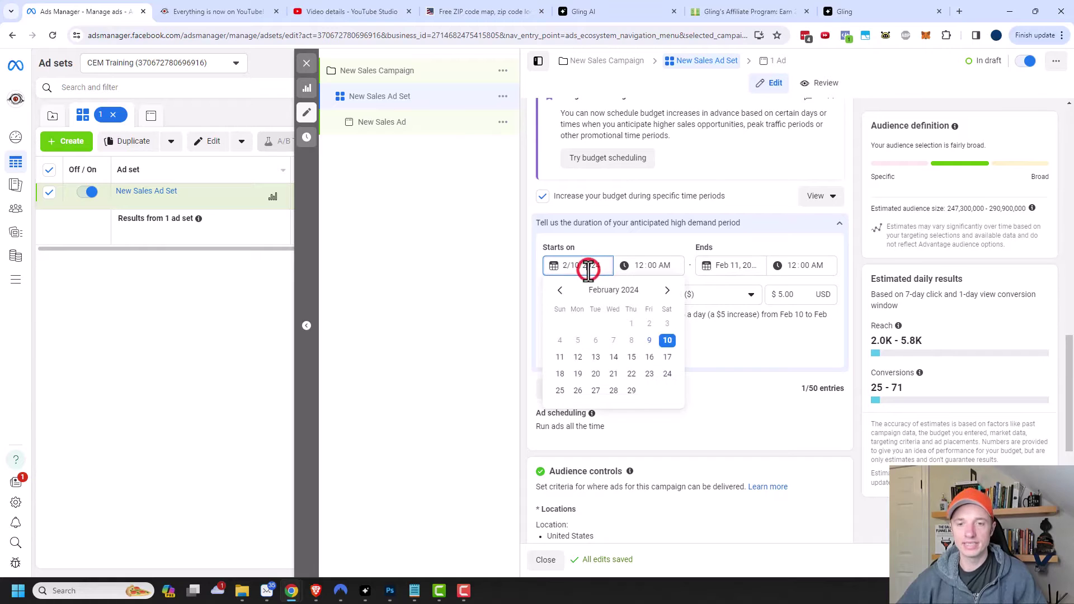
{"action": "left_click", "coordinate": [667, 289]}
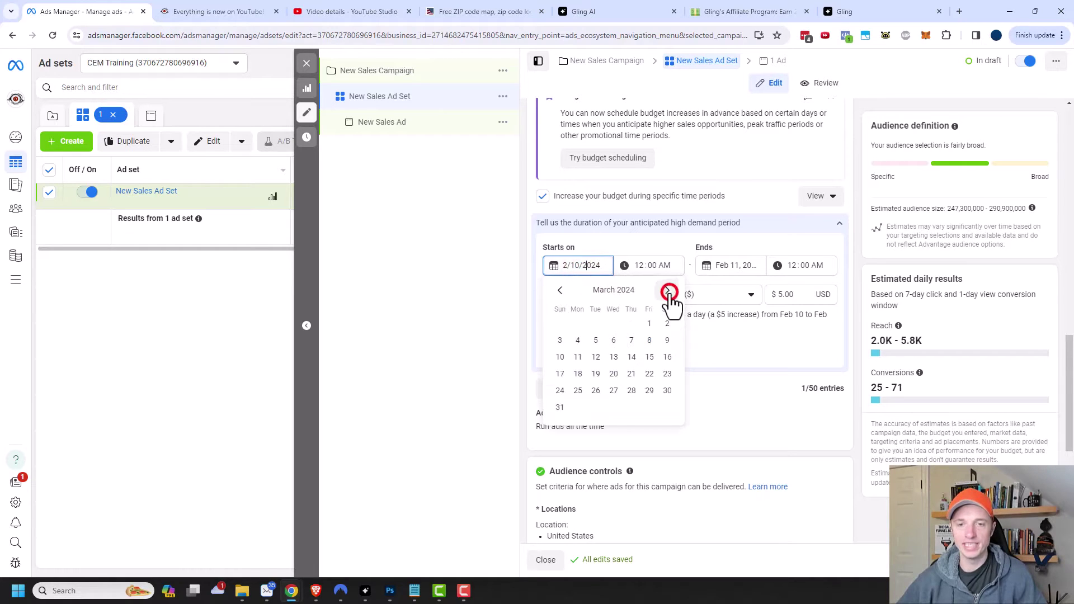
{"action": "left_click", "coordinate": [649, 323]}
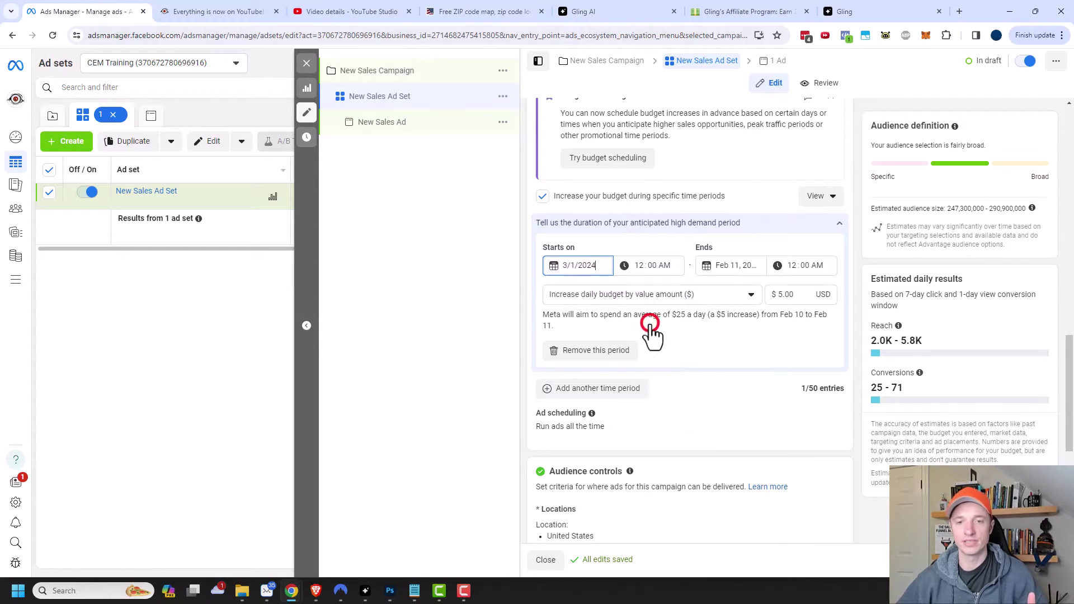
{"action": "left_click", "coordinate": [728, 265]}
{"action": "left_click", "coordinate": [729, 340]}
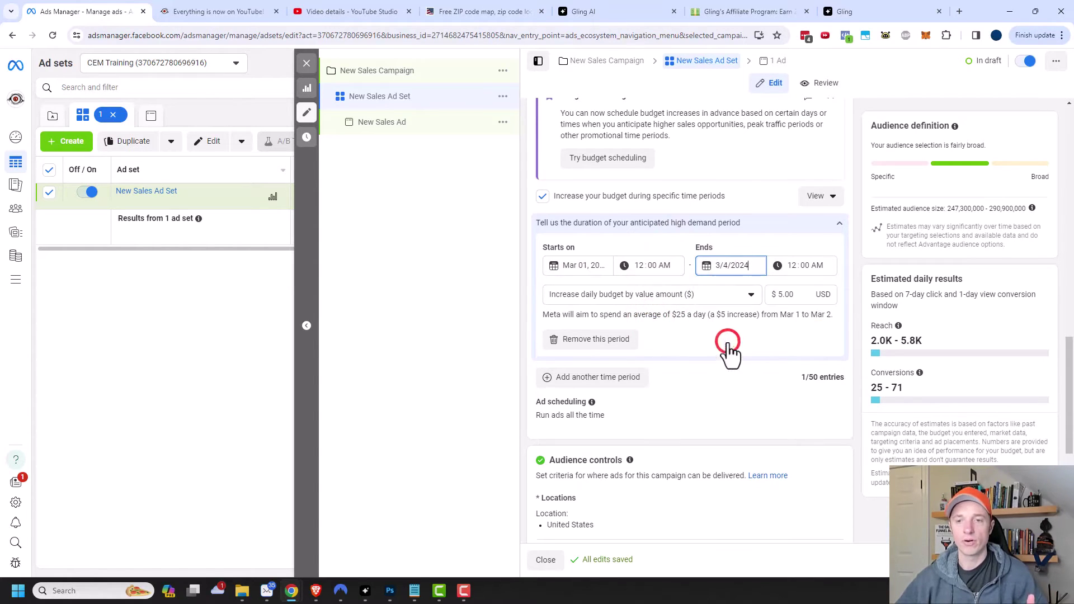
- Raise the period's daily budget by $50.00, keeping the value-amount increase type
{"action": "double_click", "coordinate": [788, 294]}
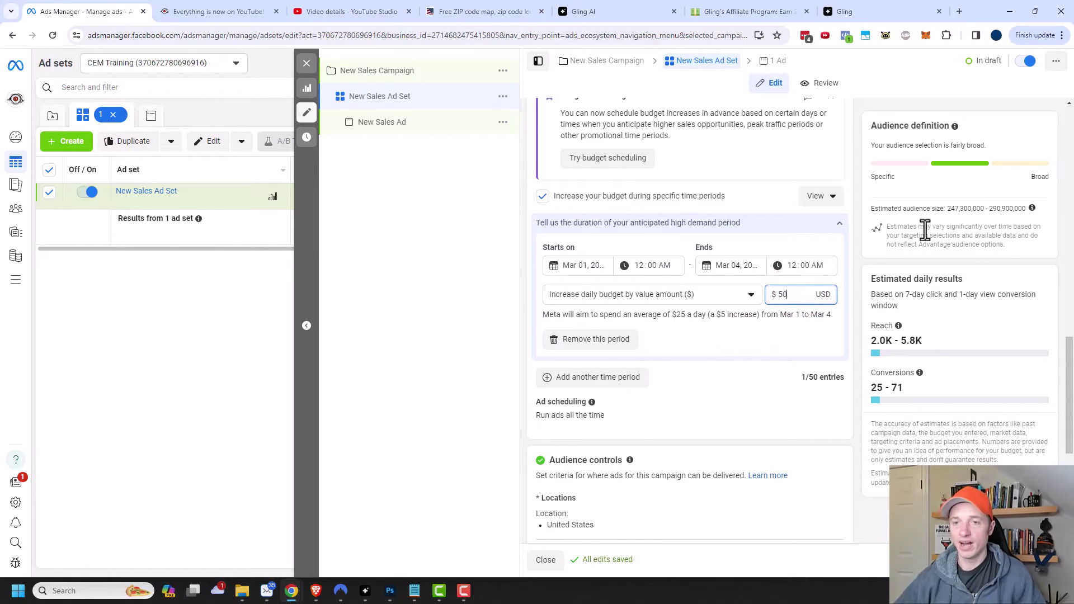
{"action": "left_click", "coordinate": [832, 330]}
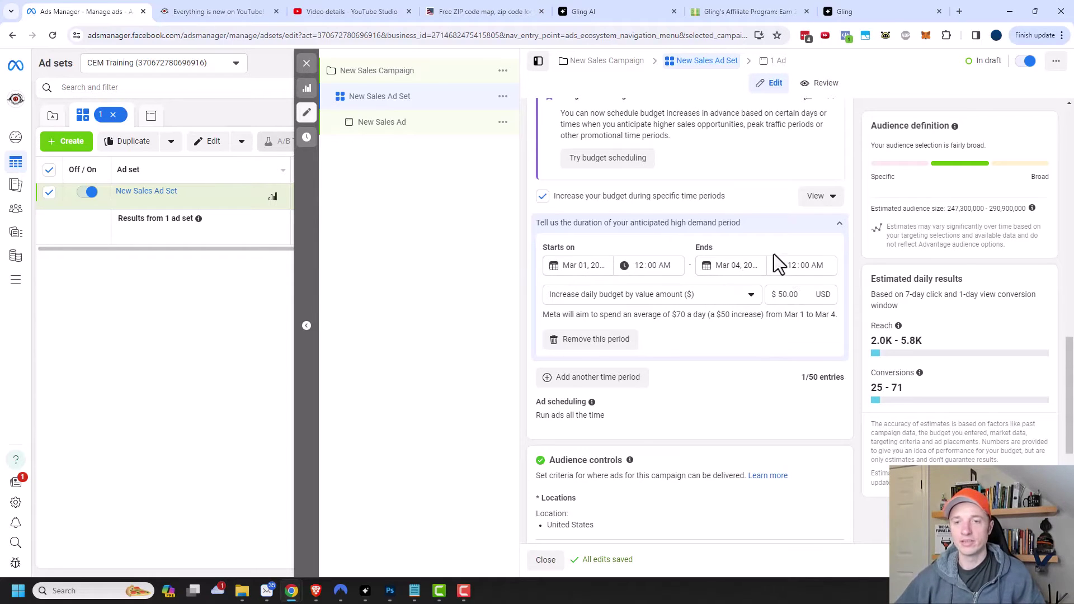
{"action": "left_click", "coordinate": [736, 297]}
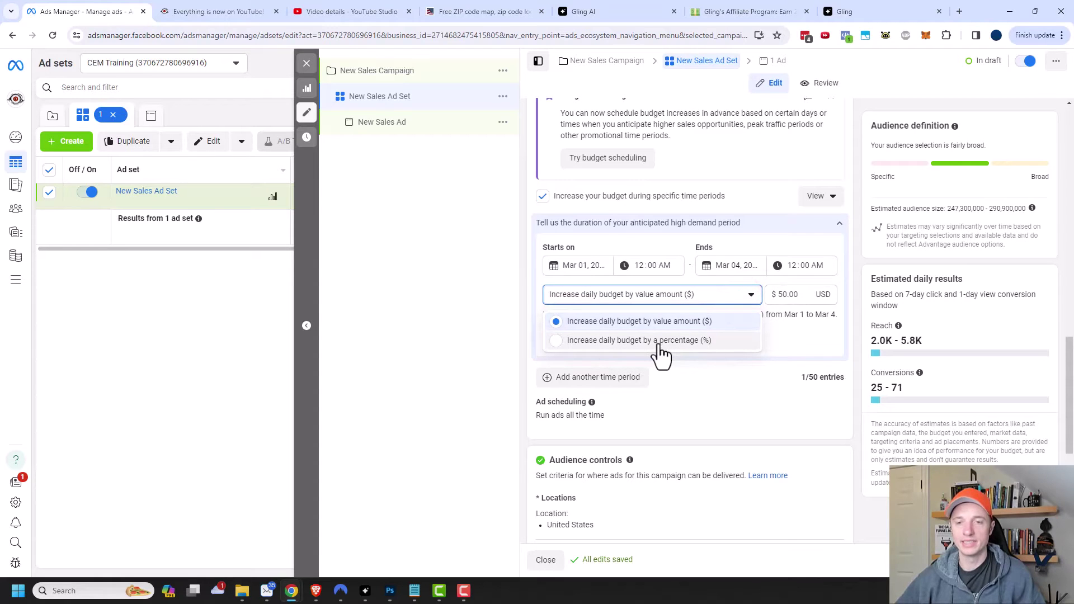
{"action": "left_click", "coordinate": [839, 328]}
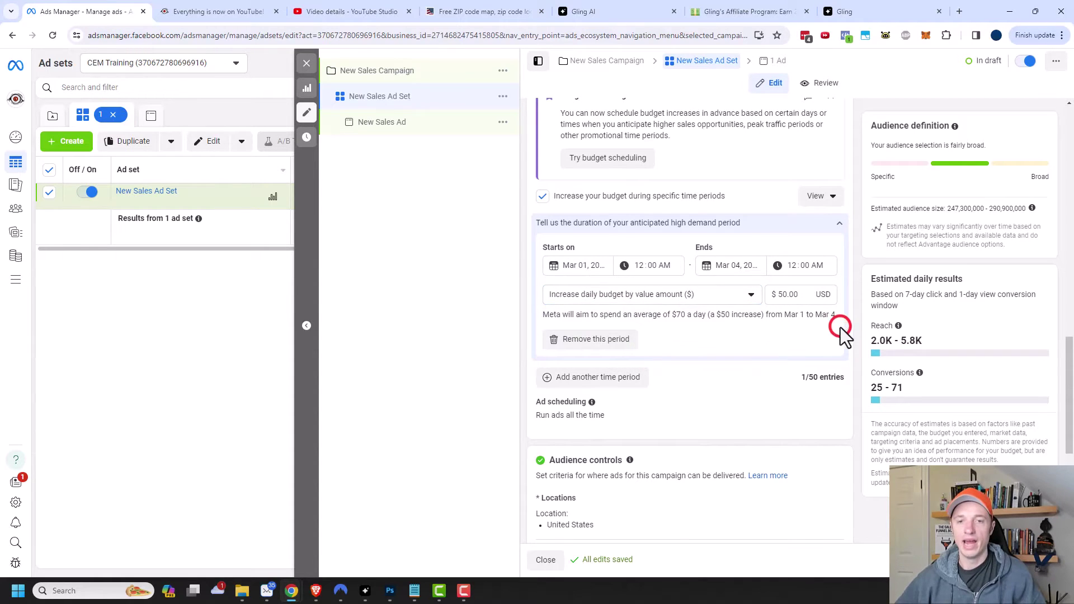
- Add a second high-demand period from April 1 to April 4 with a $50 increase
{"action": "left_click", "coordinate": [605, 380]}
{"action": "left_click", "coordinate": [587, 414]}
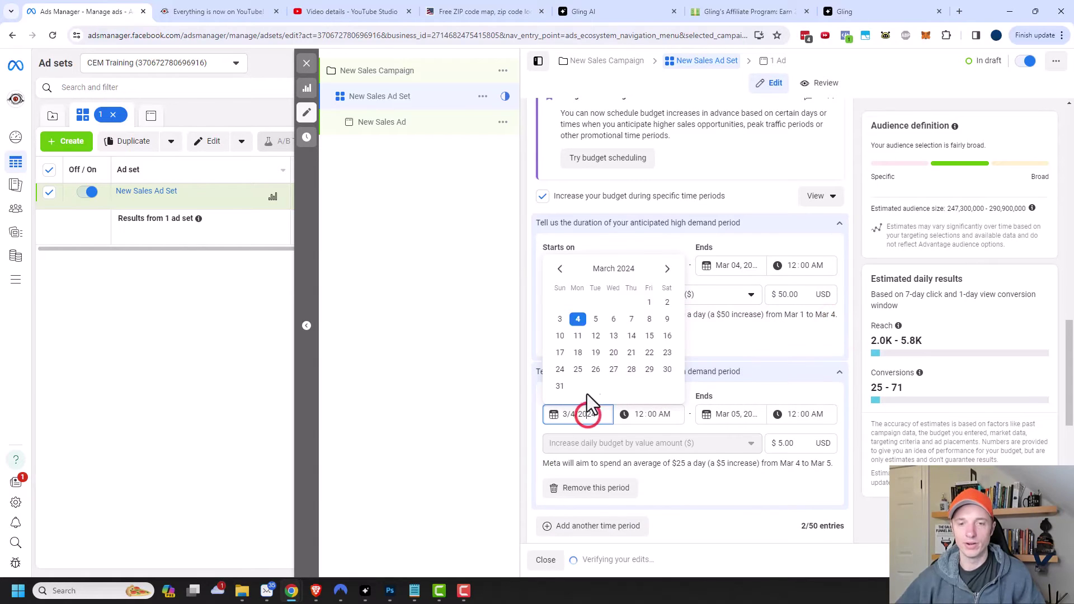
{"action": "left_click", "coordinate": [667, 268]}
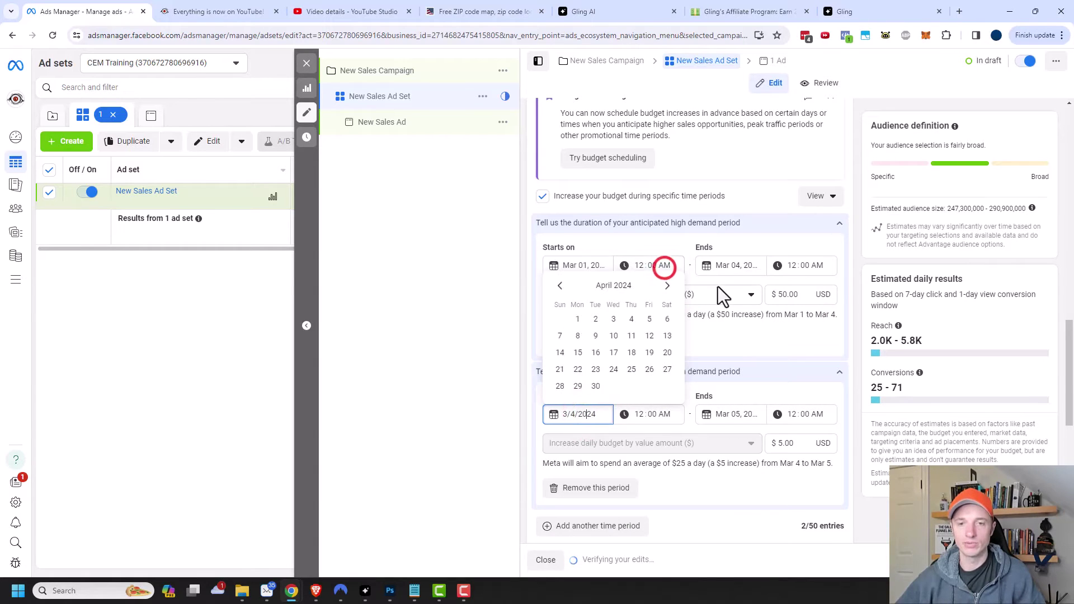
{"action": "left_click", "coordinate": [578, 319]}
{"action": "left_click", "coordinate": [738, 414]}
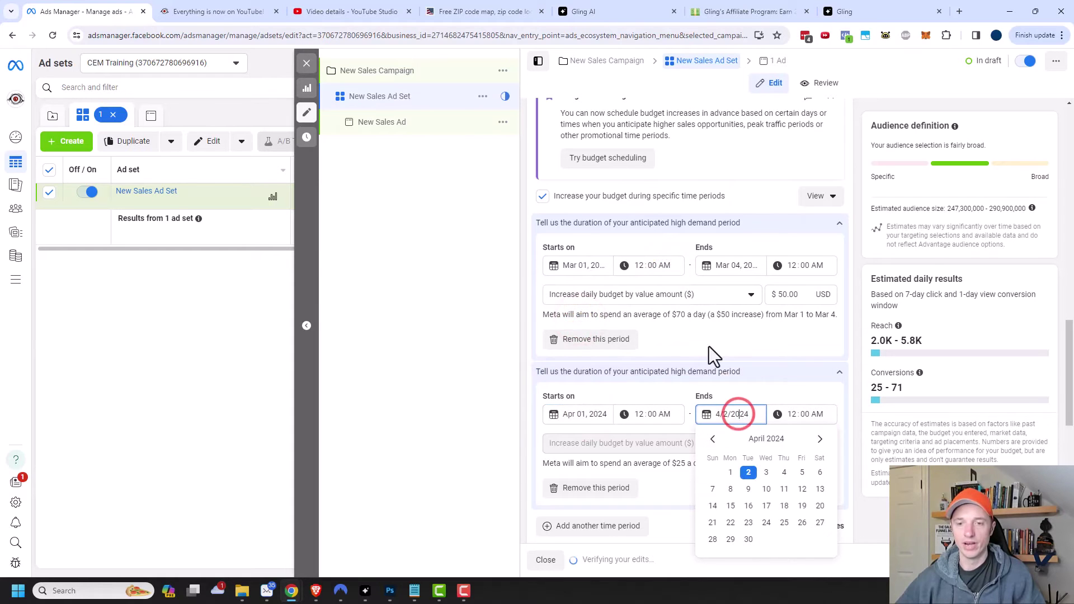
{"action": "left_click", "coordinate": [783, 473]}
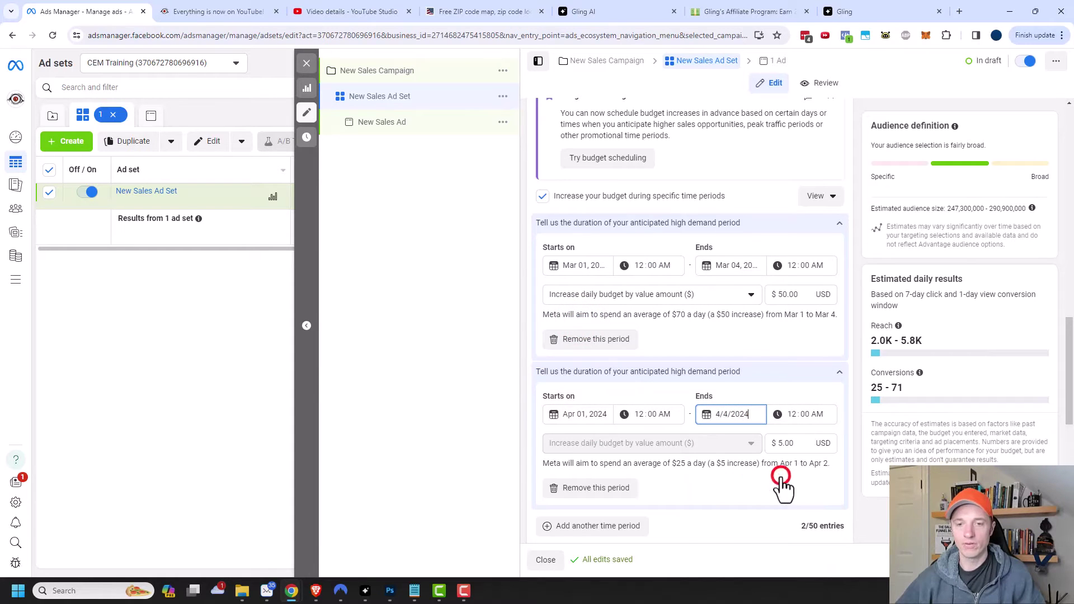
{"action": "left_click", "coordinate": [791, 443]}
{"action": "type", "text": "0"}
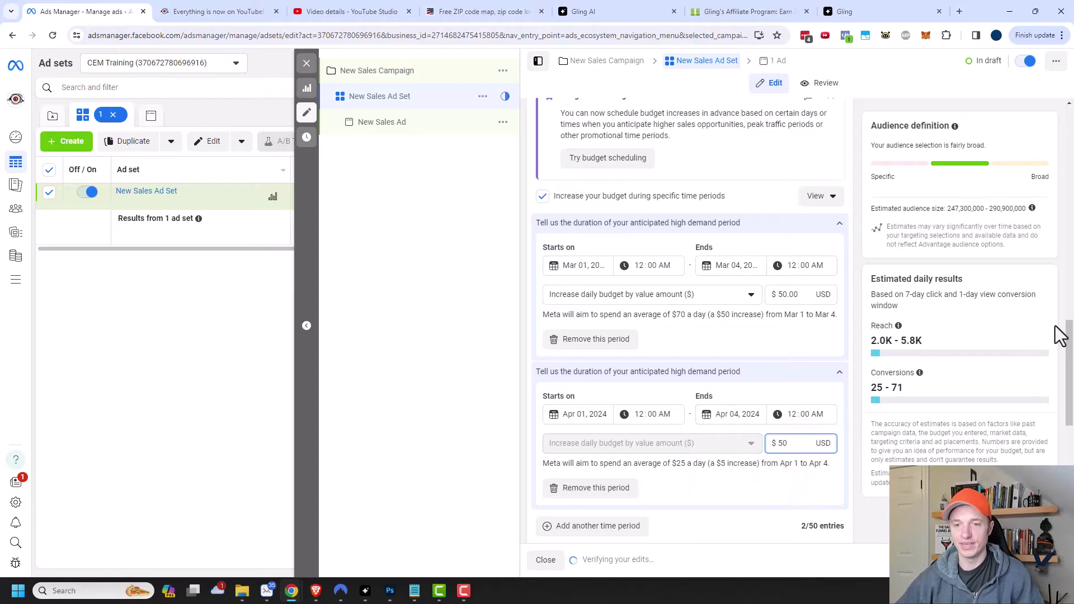
{"action": "left_click", "coordinate": [843, 471]}
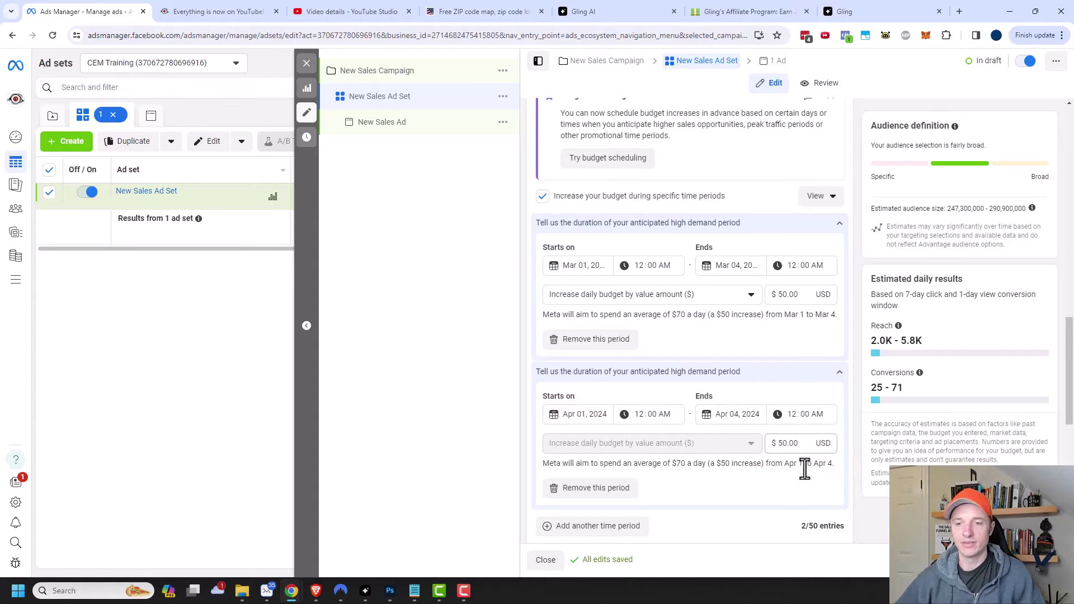
- Remove both the April and March high-demand periods, leaving 0/50 entries
{"action": "scroll", "coordinate": [793, 455], "scroll_direction": "down", "scroll_amount": 2}
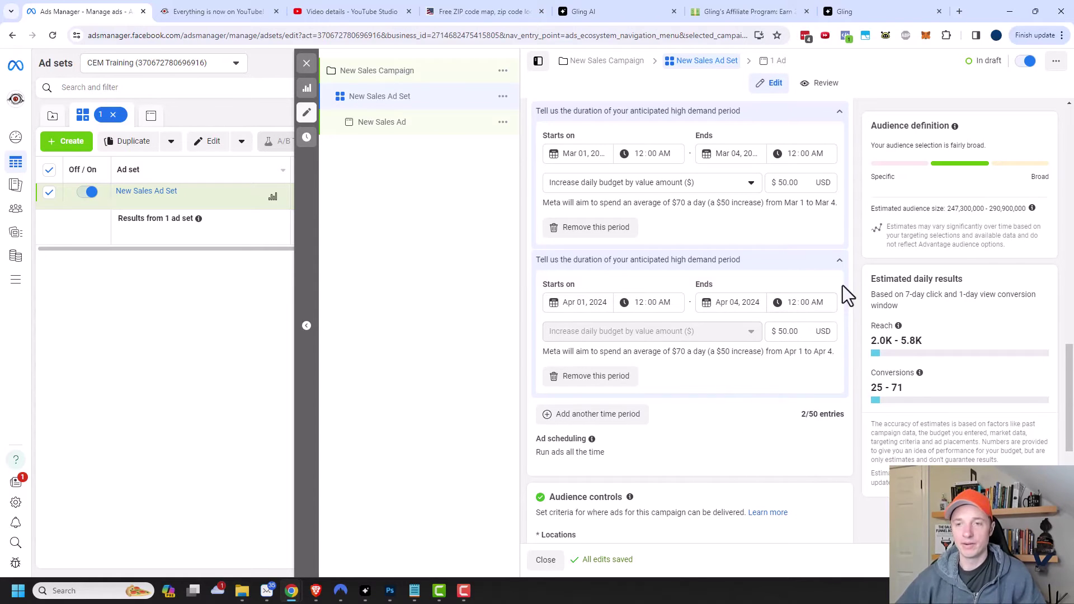
{"action": "left_click", "coordinate": [609, 376]}
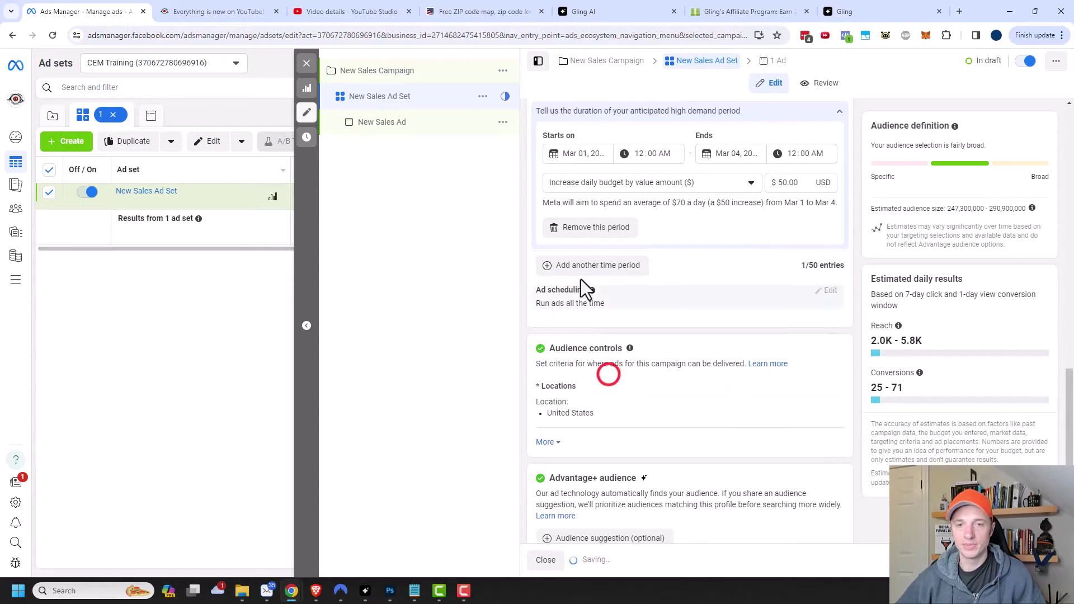
{"action": "left_click", "coordinate": [596, 227]}
{"action": "scroll", "coordinate": [610, 263], "scroll_direction": "up", "scroll_amount": 1}
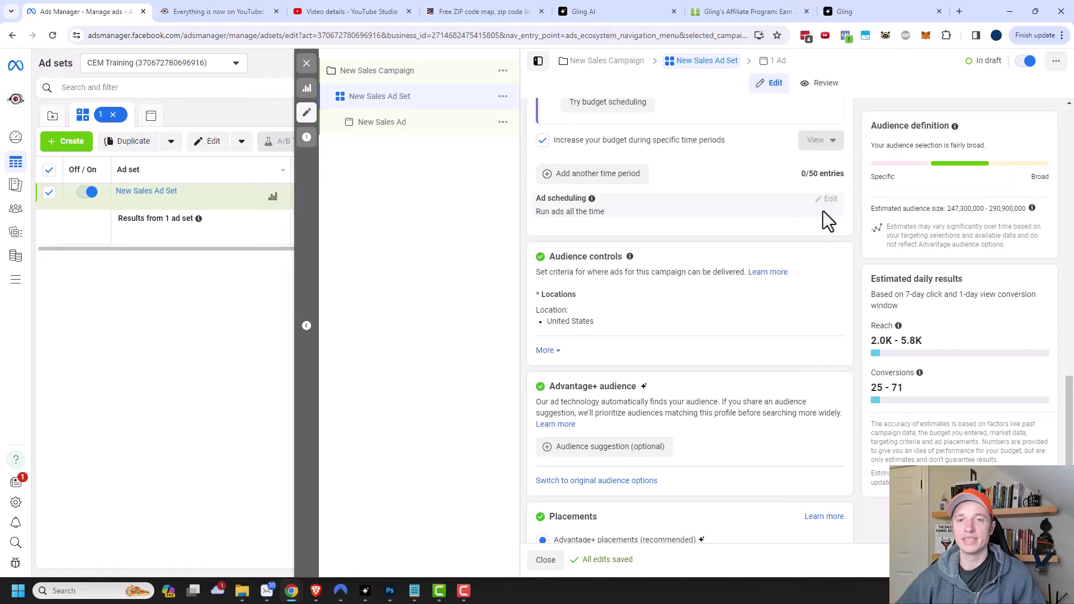
- Switch the ad set to a $350.00 Lifetime Budget running Feb 9 to Mar 9, 2024
{"action": "scroll", "coordinate": [823, 211], "scroll_direction": "up", "scroll_amount": 7}
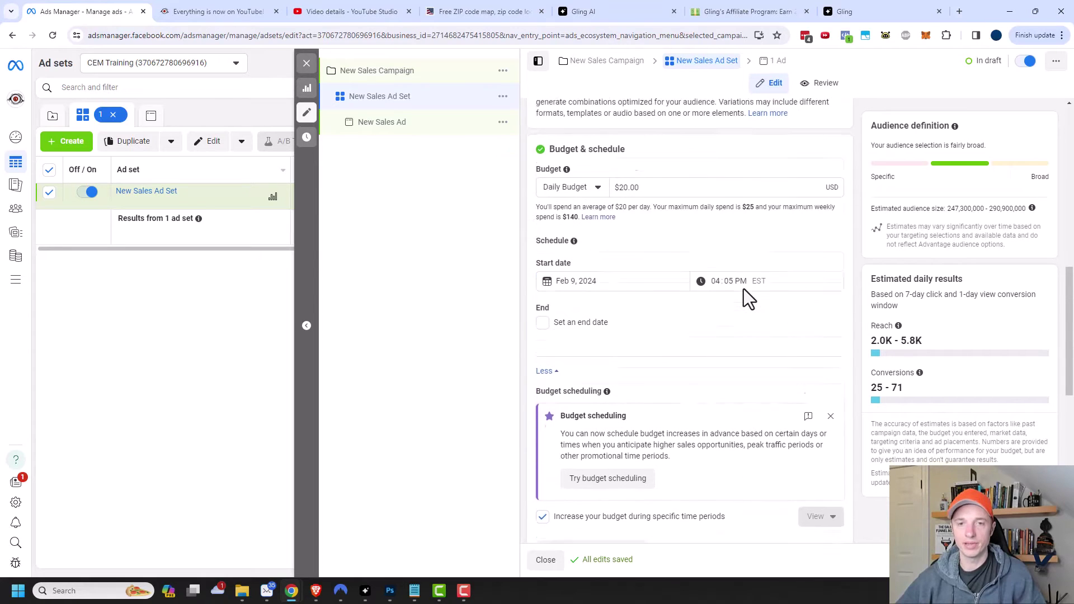
{"action": "left_click", "coordinate": [572, 203]}
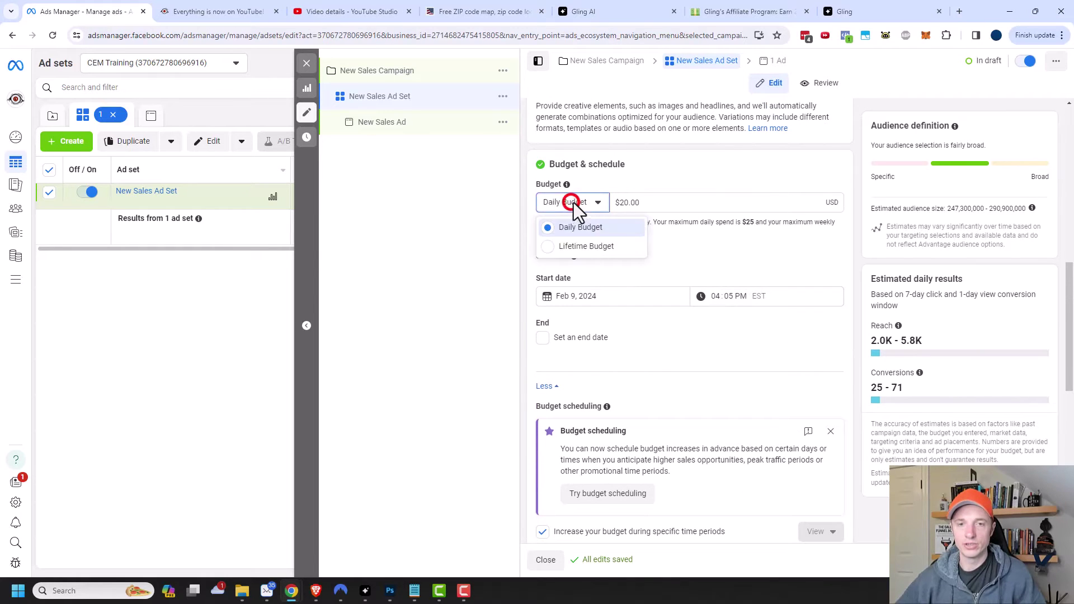
{"action": "left_click", "coordinate": [580, 248]}
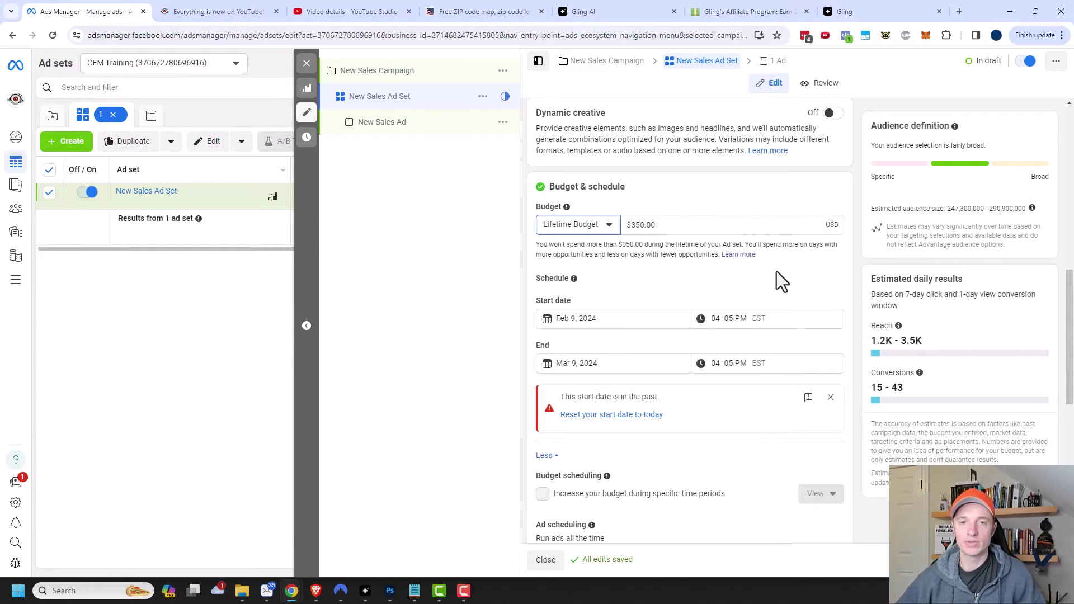
- Edit the schedule's start time, entering 30
{"action": "scroll", "coordinate": [688, 280], "scroll_direction": "down", "scroll_amount": 1}
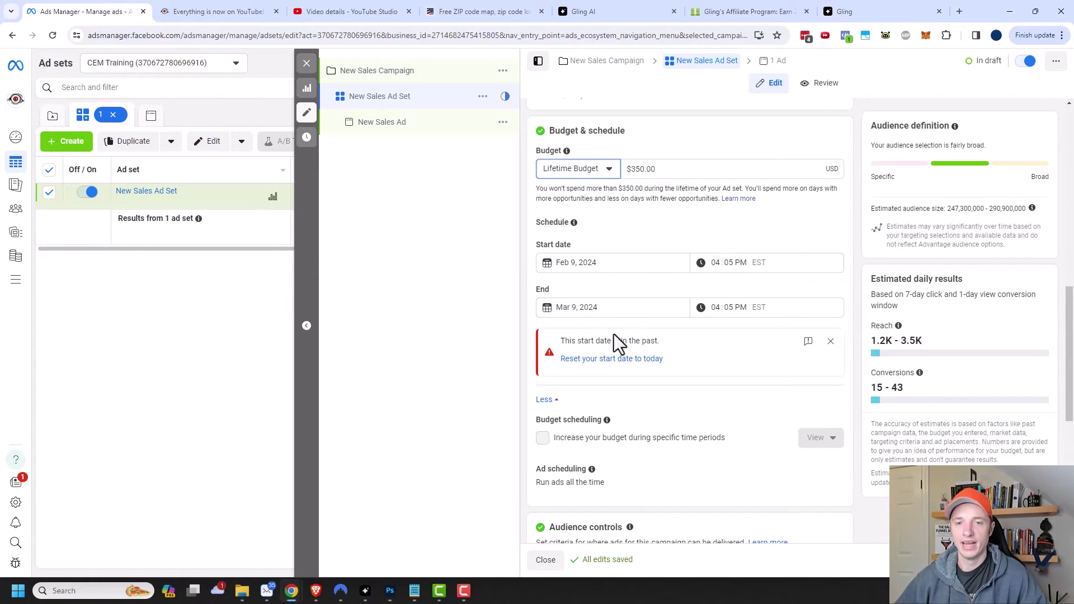
{"action": "left_click", "coordinate": [725, 268]}
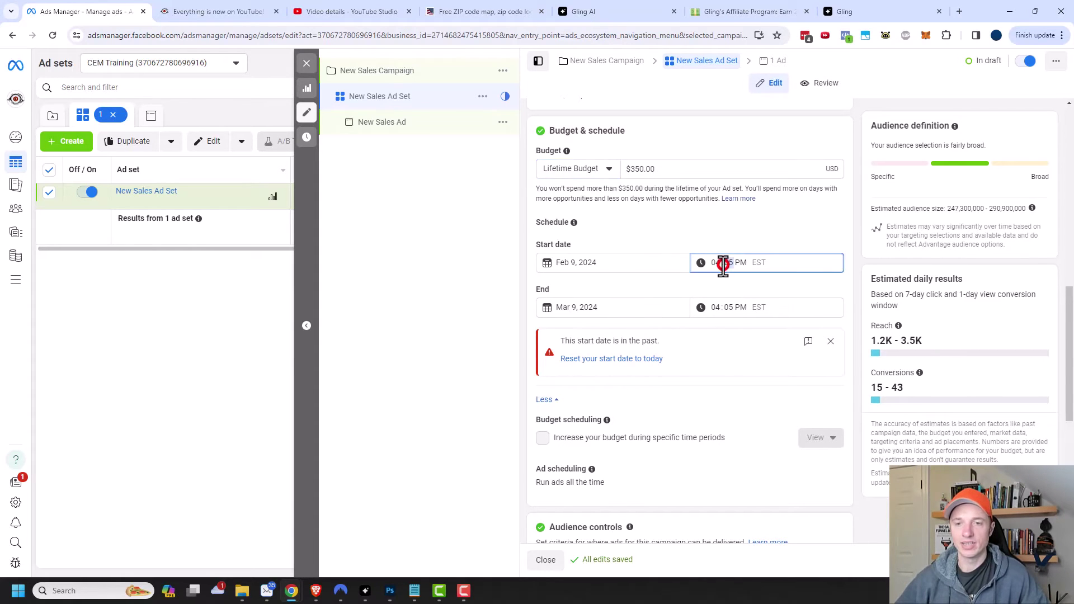
{"action": "type", "text": "30"}
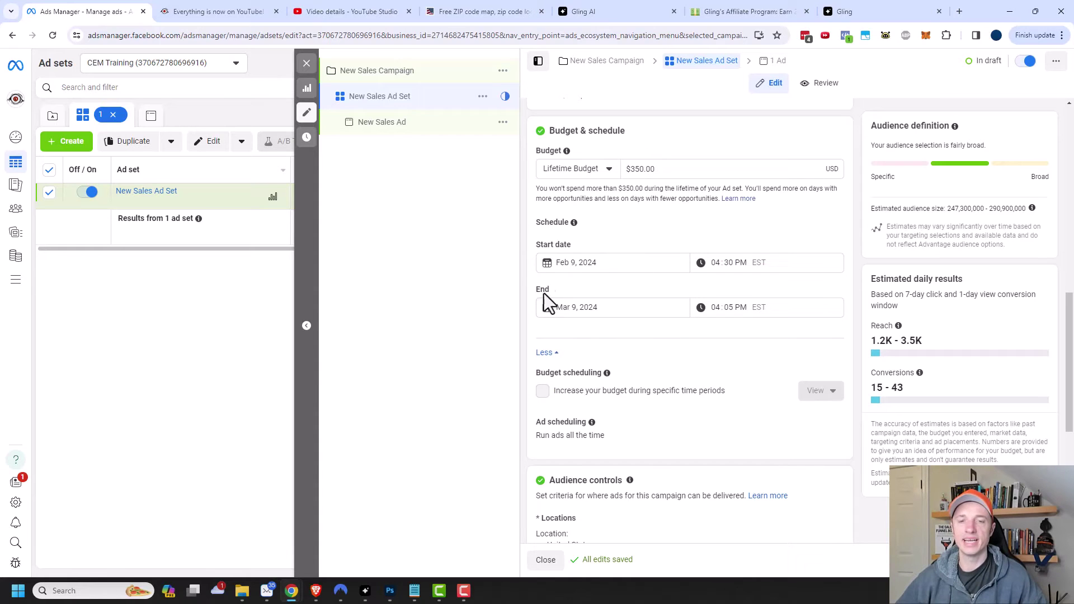
- End the schedule on February 23, 2024 at 04:05 PM EST
{"action": "left_click", "coordinate": [594, 308]}
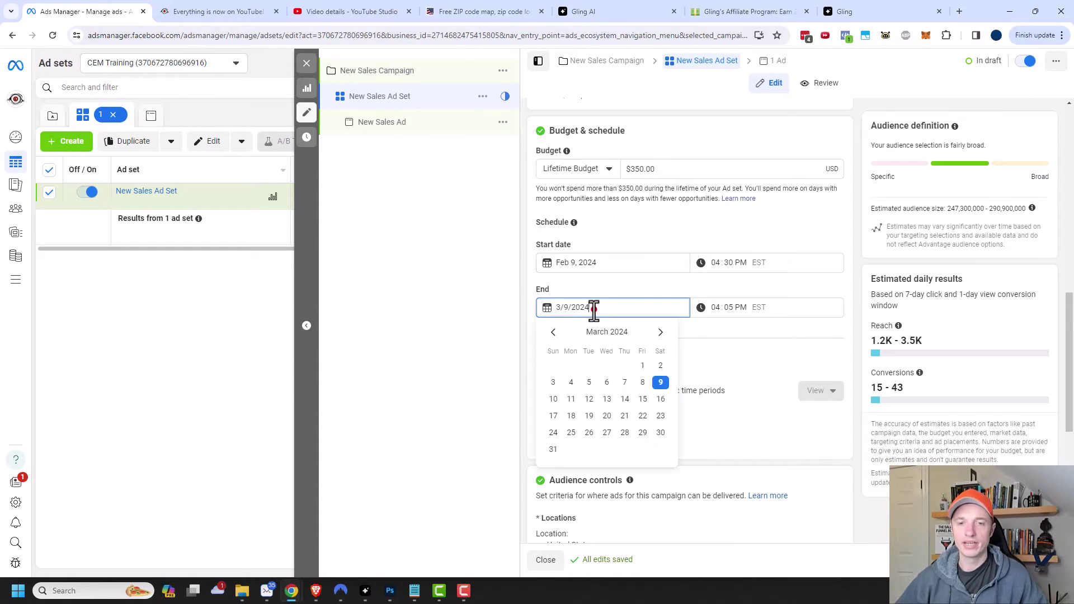
{"action": "left_click", "coordinate": [553, 333]}
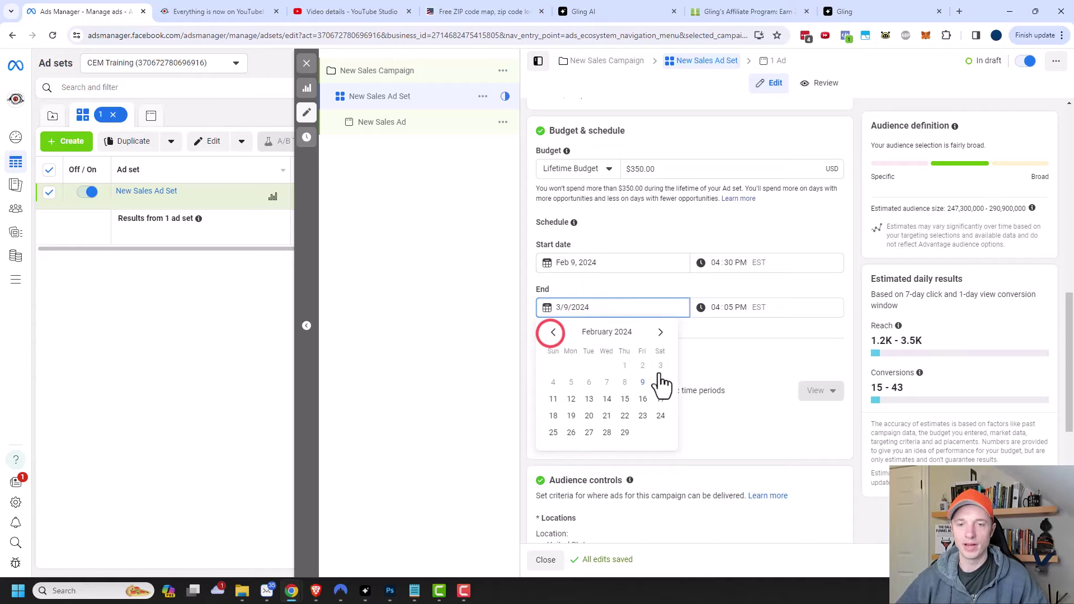
{"action": "left_click", "coordinate": [641, 415]}
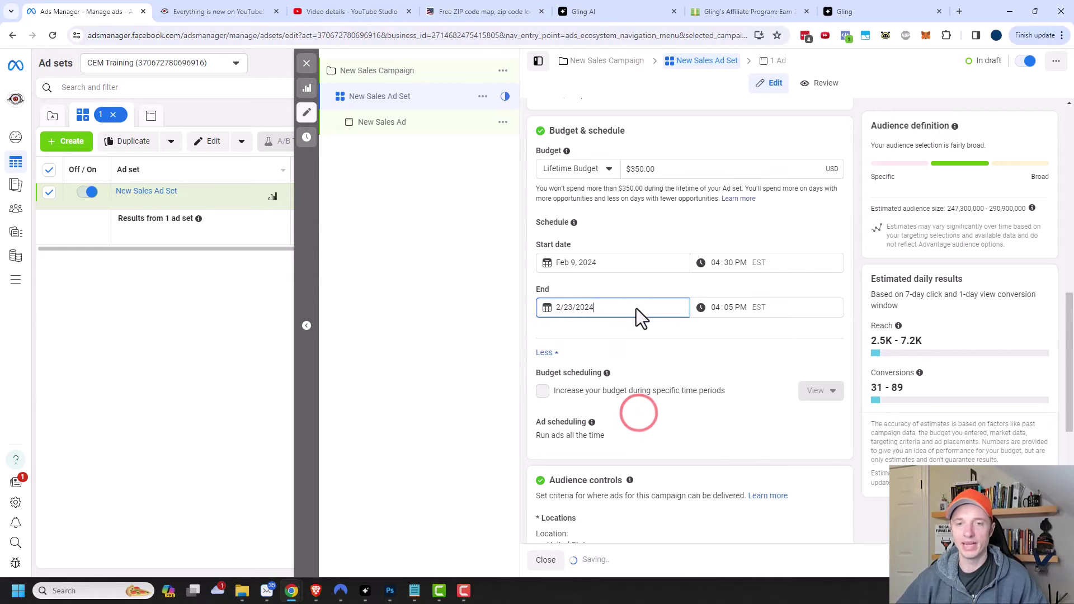
{"action": "left_click", "coordinate": [638, 287]}
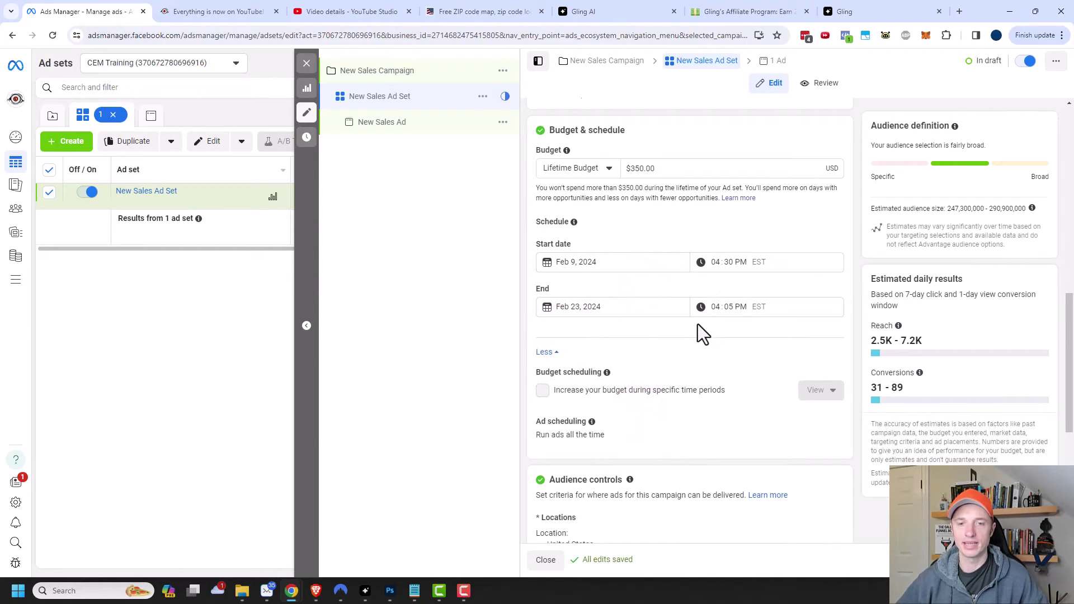
{"action": "scroll", "coordinate": [697, 324], "scroll_direction": "down", "scroll_amount": 2}
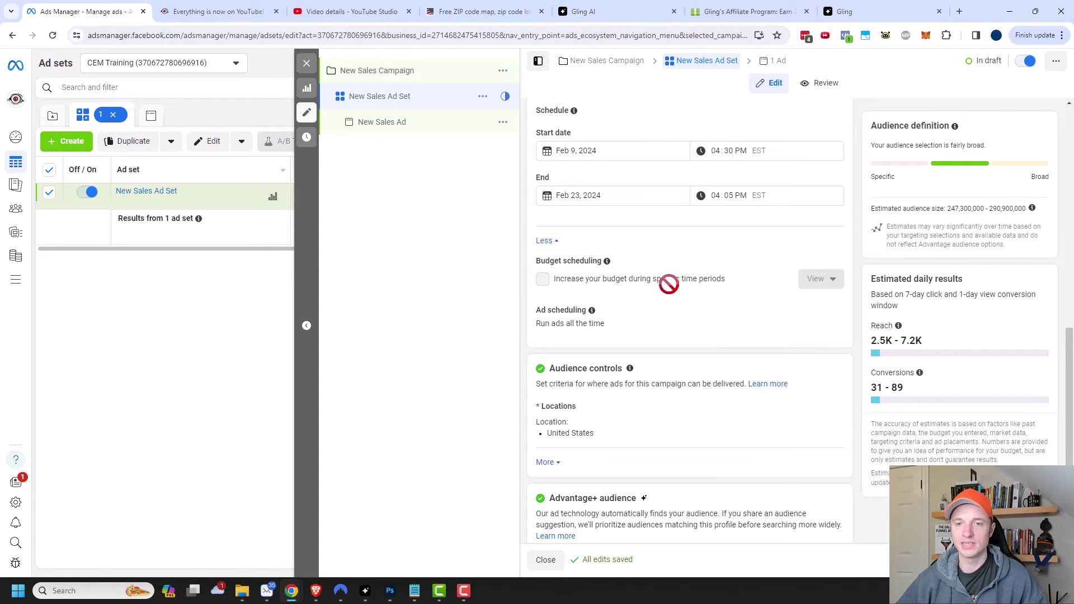
{"action": "mouse_move", "coordinate": [688, 280]}
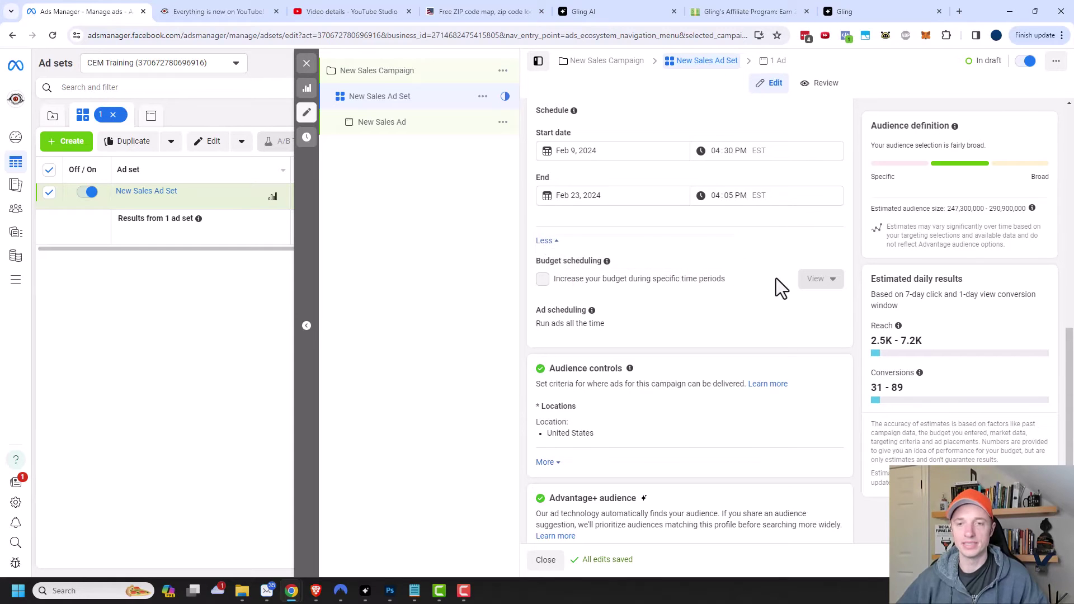
{"action": "scroll", "coordinate": [633, 276], "scroll_direction": "up", "scroll_amount": 2}
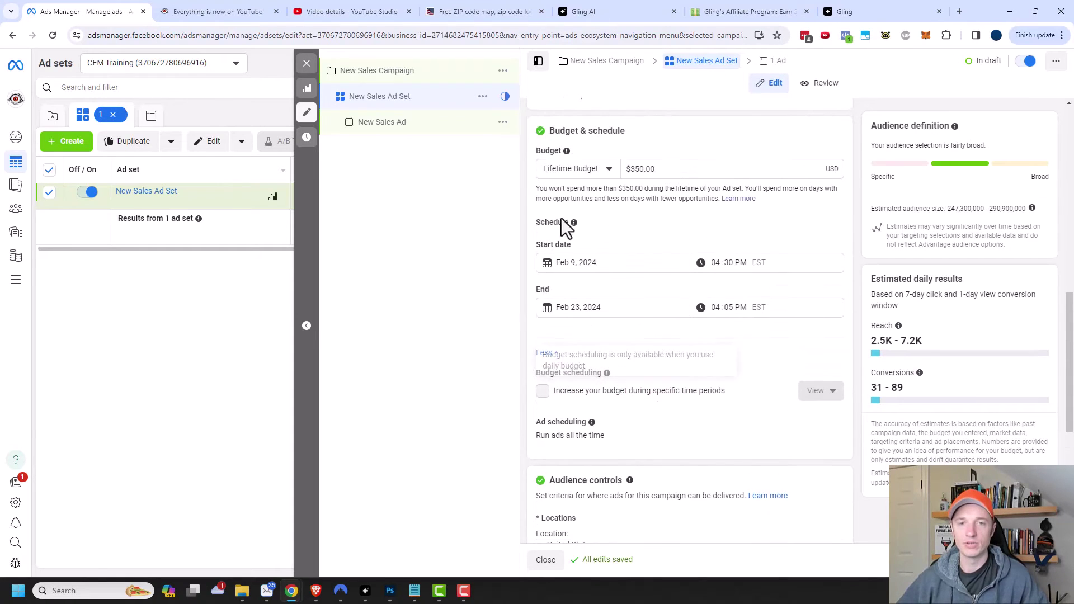
{"action": "scroll", "coordinate": [615, 212], "scroll_direction": "down", "scroll_amount": 1}
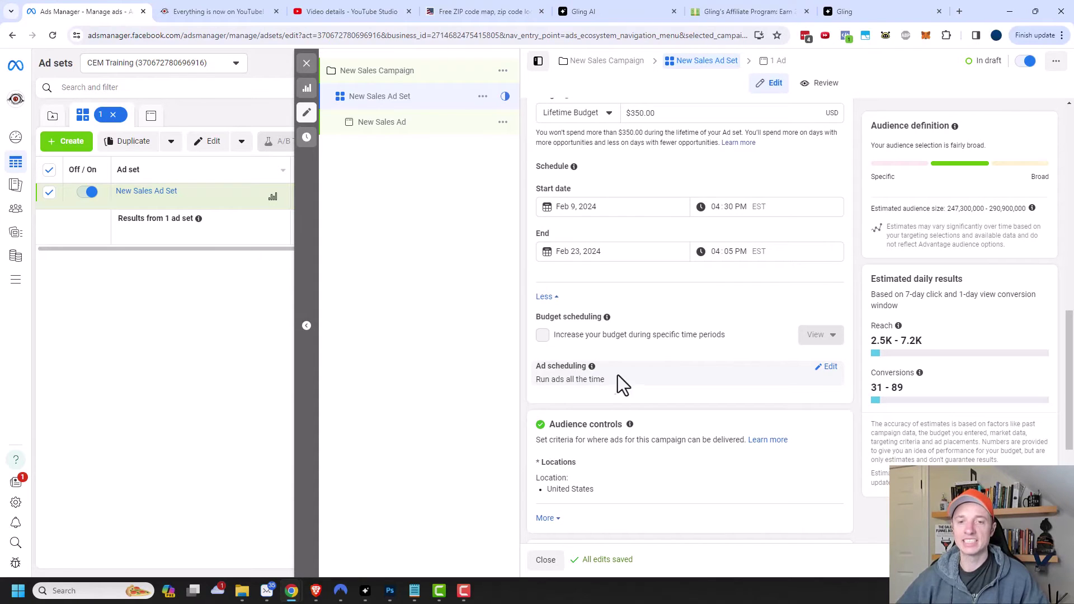
- Enable 'Run ads on a schedule' under Ad scheduling to reveal the weekly grid
{"action": "left_click", "coordinate": [827, 367]}
{"action": "left_click", "coordinate": [547, 384]}
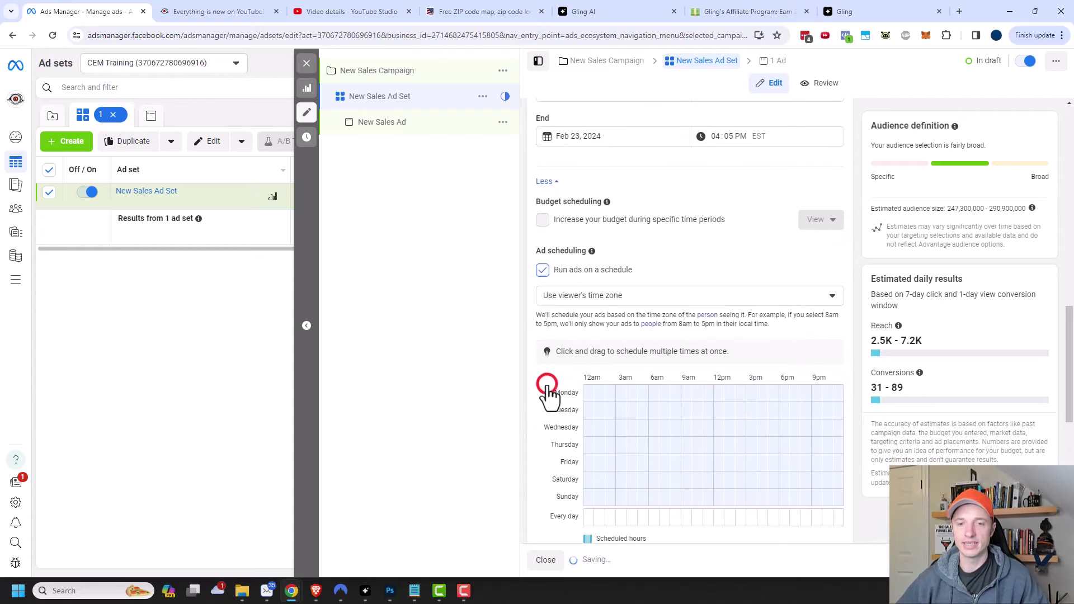
{"action": "scroll", "coordinate": [547, 385], "scroll_direction": "down", "scroll_amount": 2}
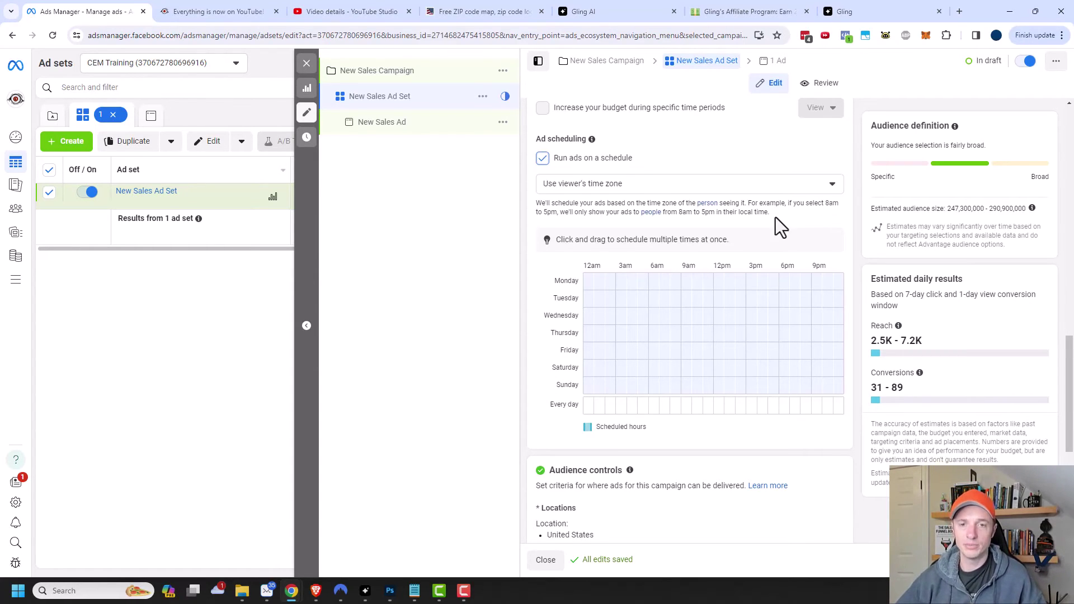
{"action": "scroll", "coordinate": [776, 217], "scroll_direction": "down", "scroll_amount": 1}
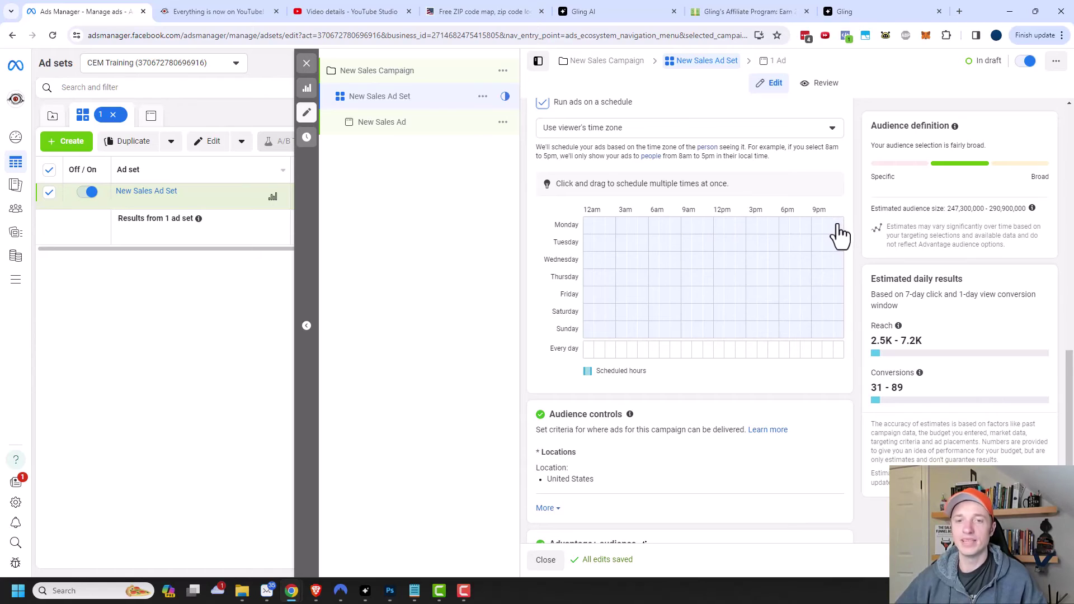
- Schedule Monday from 6am to about 5pm and Tuesday's even hours from 12am to 2pm
{"action": "left_click", "coordinate": [653, 228]}
{"action": "left_click_drag", "start_coordinate": [654, 227], "coordinate": [777, 240]}
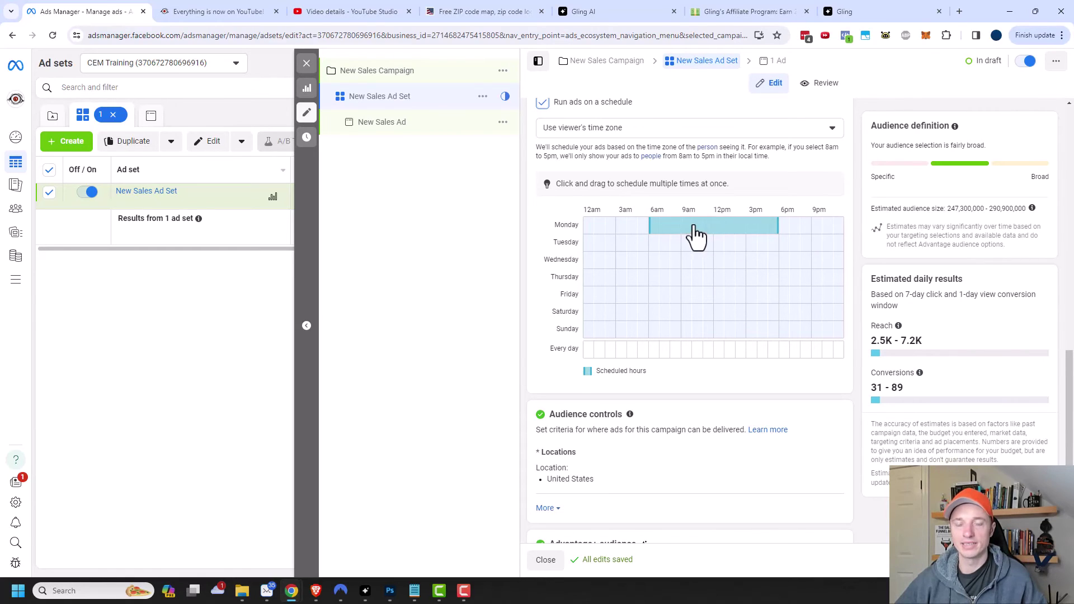
{"action": "left_click", "coordinate": [589, 244]}
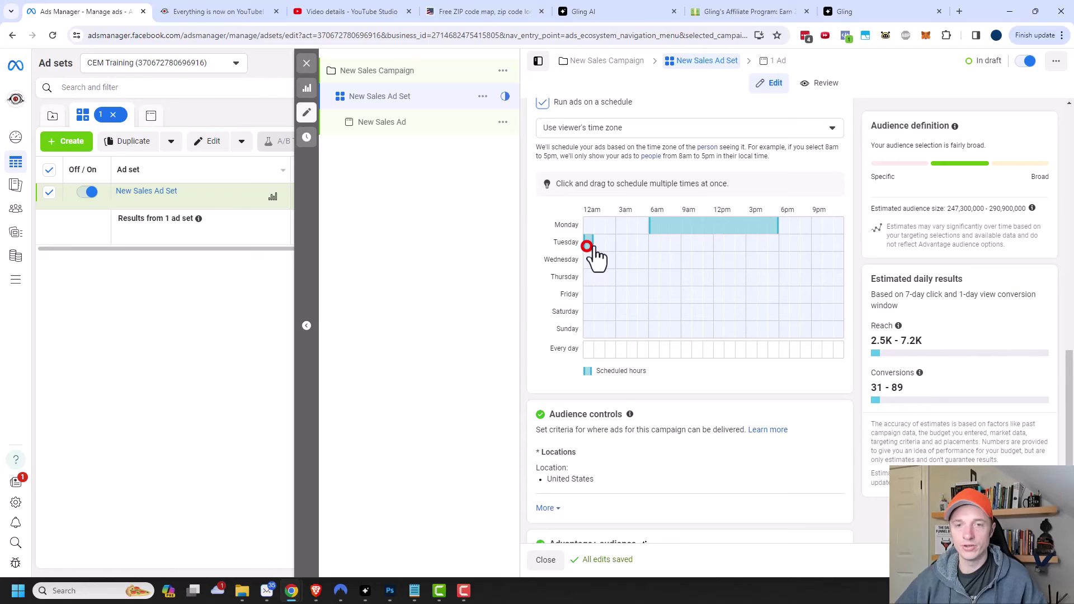
{"action": "left_click", "coordinate": [609, 243]}
{"action": "left_click", "coordinate": [632, 244]}
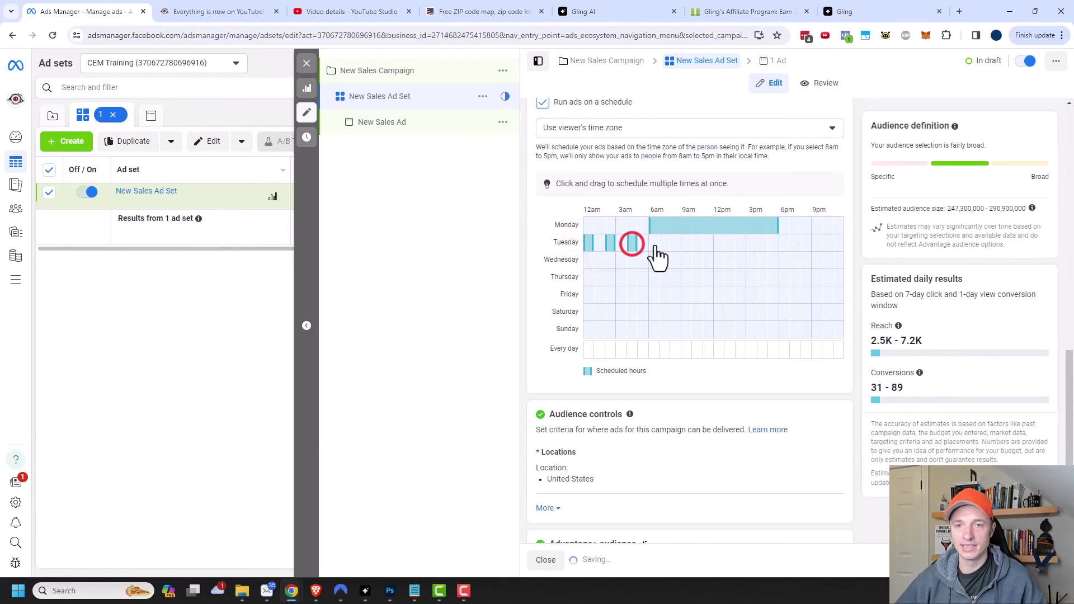
{"action": "left_click", "coordinate": [654, 244]}
{"action": "left_click", "coordinate": [674, 245]}
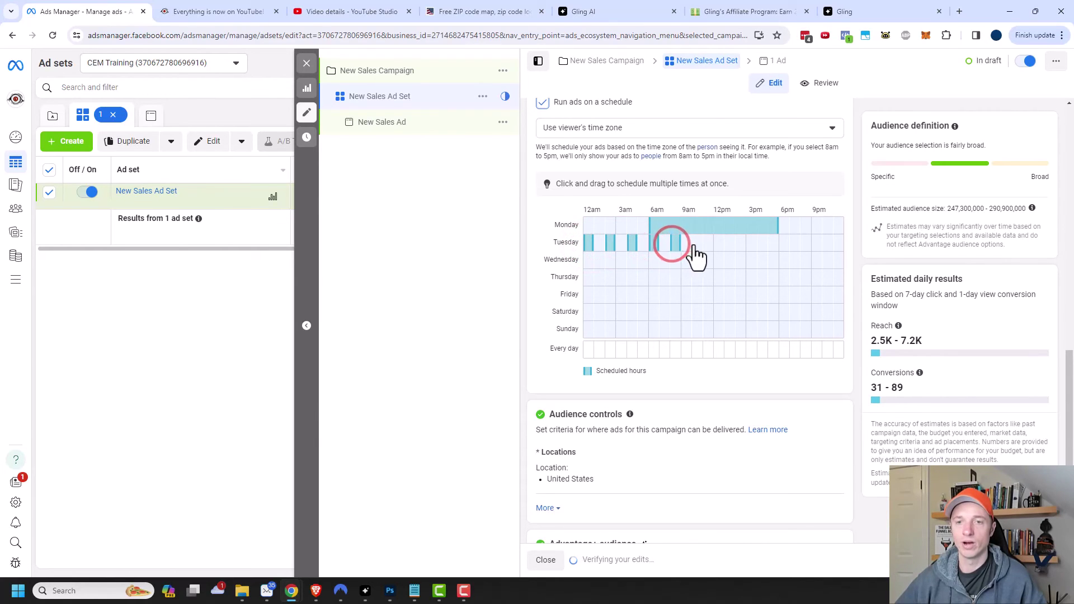
{"action": "left_click", "coordinate": [696, 244]}
{"action": "left_click", "coordinate": [718, 244]}
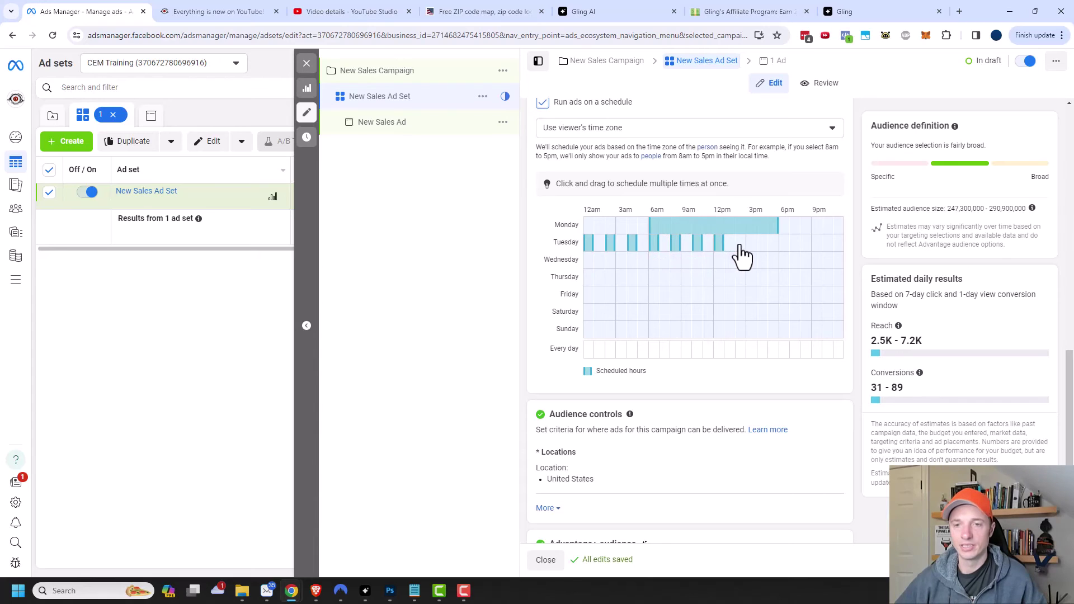
{"action": "left_click", "coordinate": [740, 244]}
{"action": "left_click", "coordinate": [761, 244]}
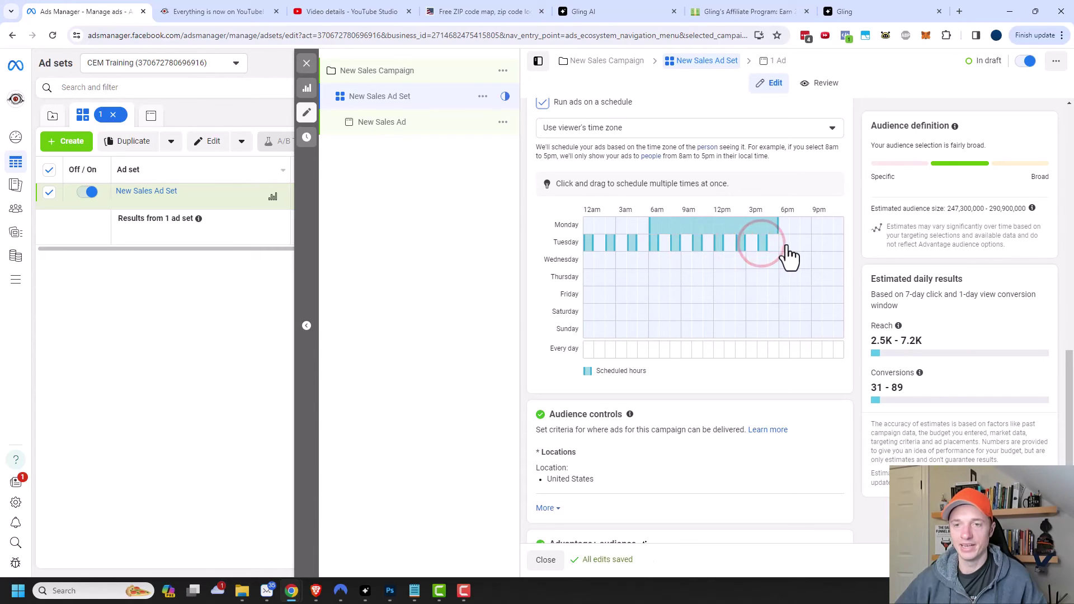
{"action": "left_click", "coordinate": [783, 245]}
{"action": "left_click", "coordinate": [804, 245]}
{"action": "left_click", "coordinate": [826, 245]}
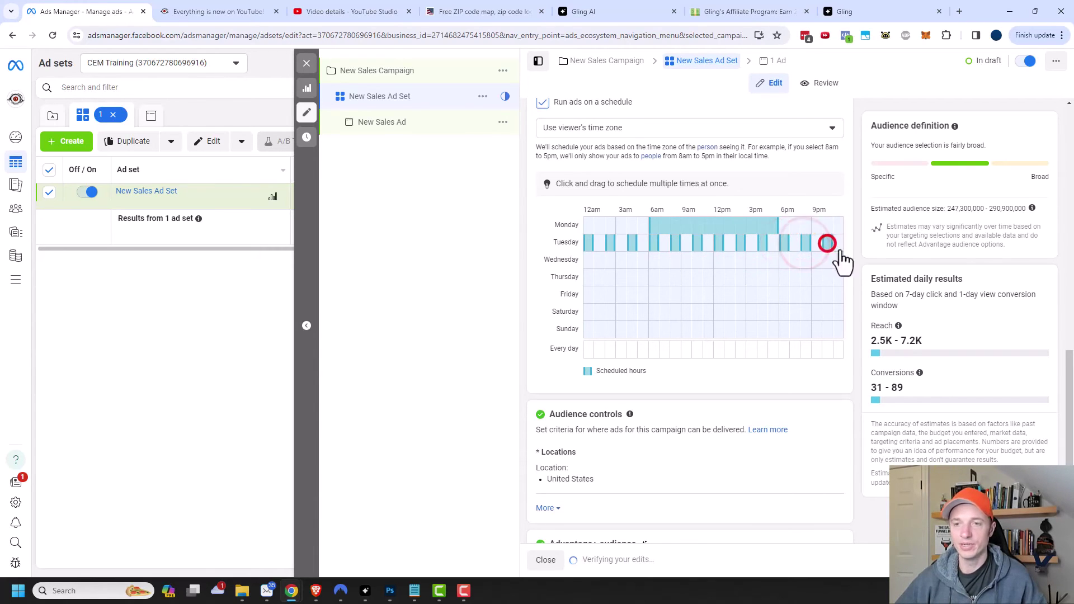
{"action": "left_click", "coordinate": [783, 245]}
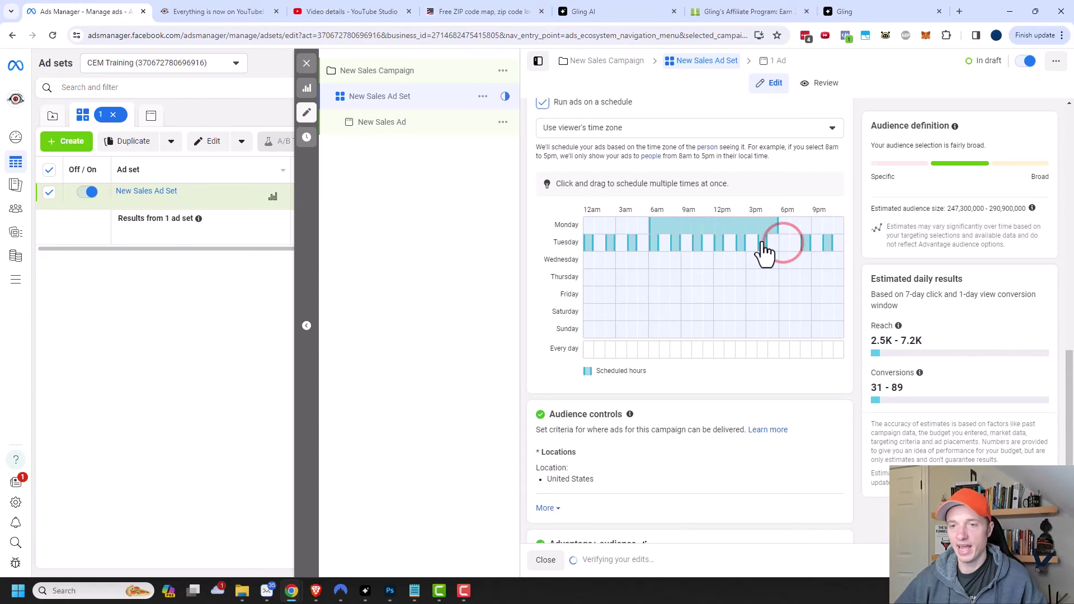
{"action": "left_click", "coordinate": [761, 245]}
{"action": "left_click", "coordinate": [804, 245]}
{"action": "left_click", "coordinate": [827, 245]}
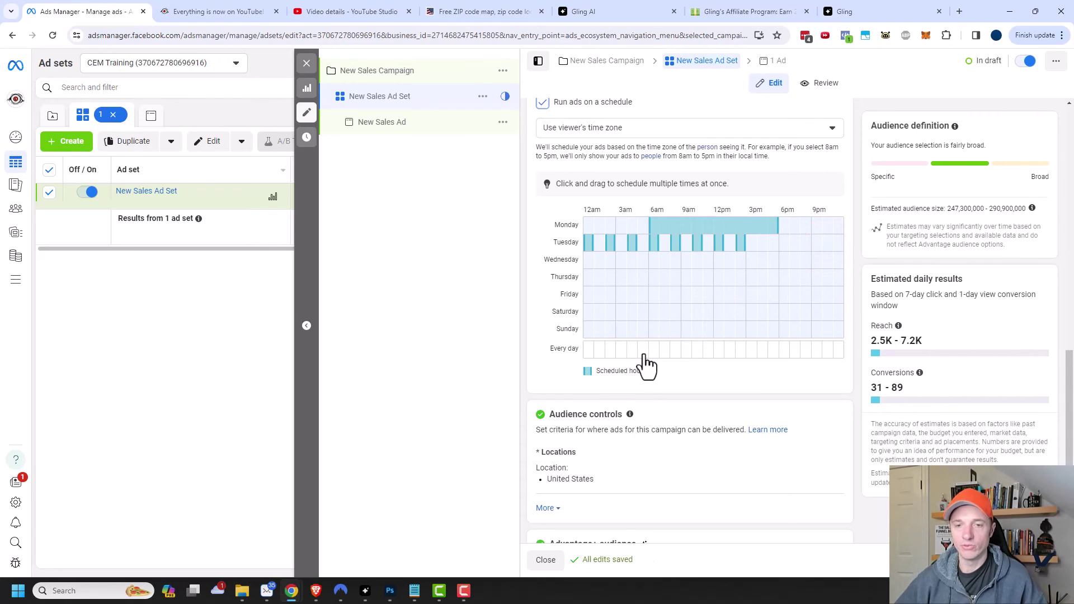
- Schedule every day from 4am to 1pm, plus the 5pm, 9pm and 11pm hours
{"action": "left_click_drag", "start_coordinate": [643, 351], "coordinate": [734, 357]}
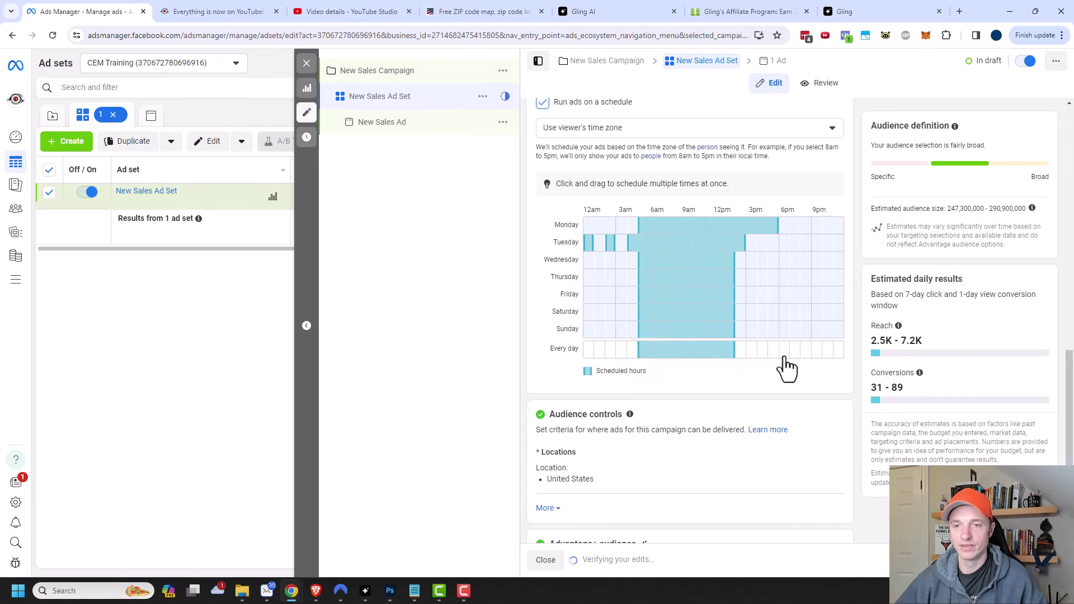
{"action": "left_click", "coordinate": [784, 350]}
{"action": "left_click", "coordinate": [816, 350]}
{"action": "left_click", "coordinate": [837, 352]}
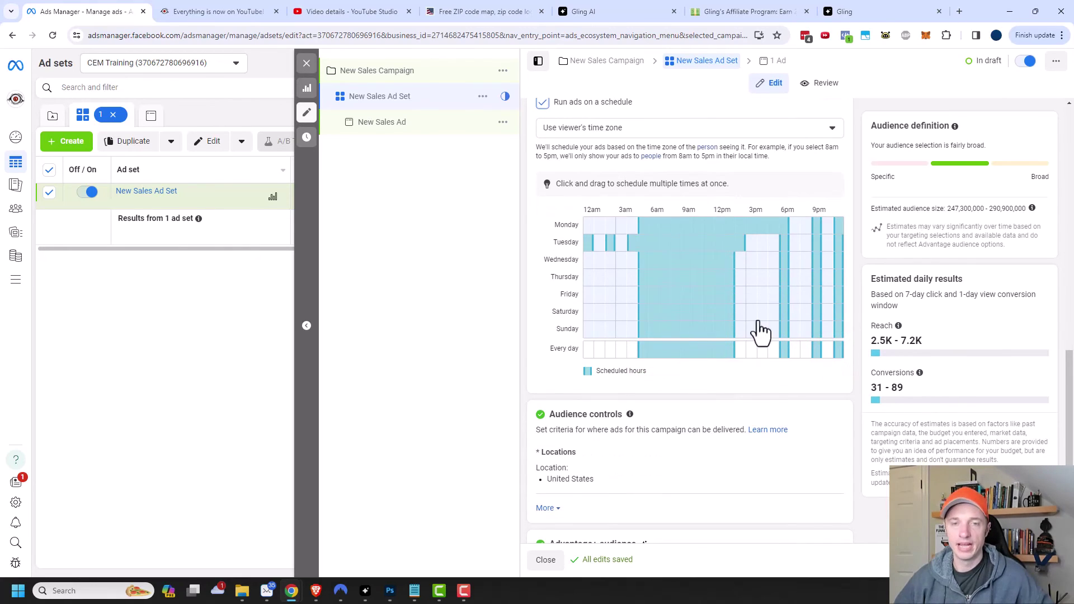
- Switch the ad schedule's time zone to the ad account's Eastern Time
{"action": "scroll", "coordinate": [598, 240], "scroll_direction": "up", "scroll_amount": 1}
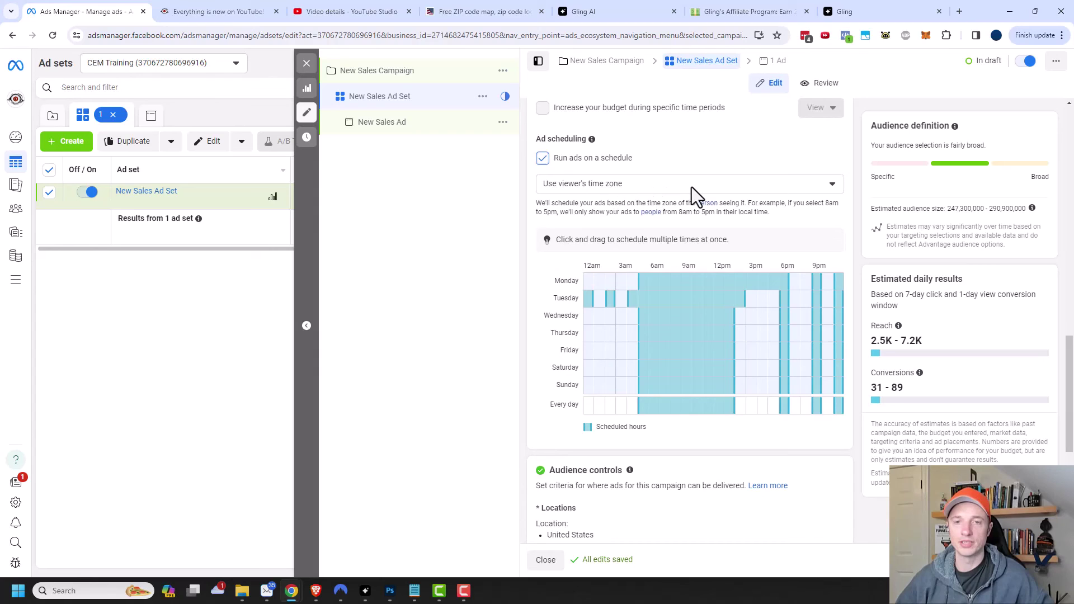
{"action": "left_click", "coordinate": [736, 186]}
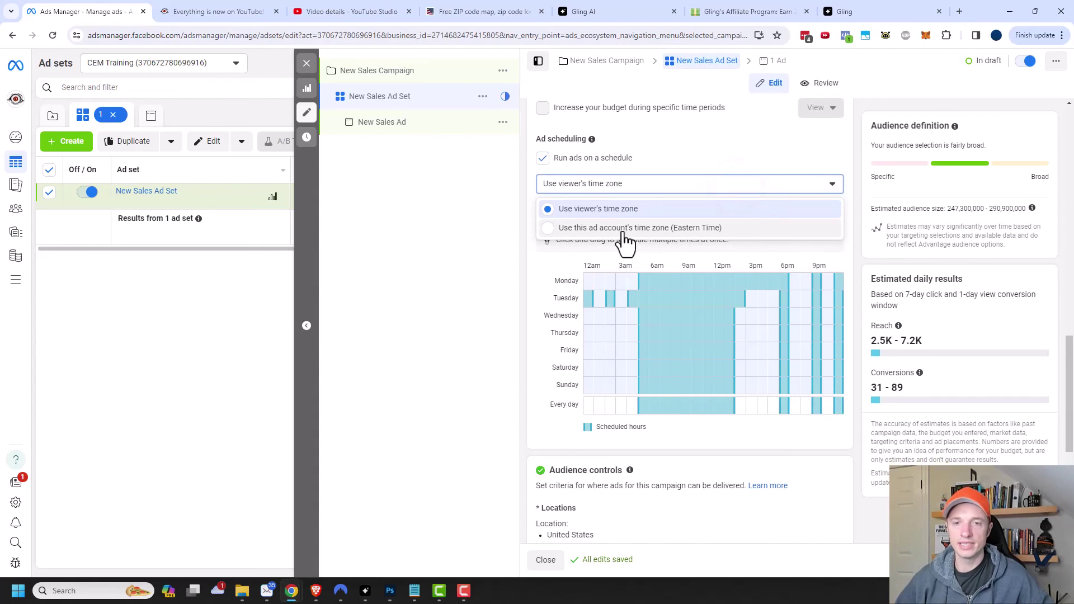
{"action": "left_click", "coordinate": [696, 231]}
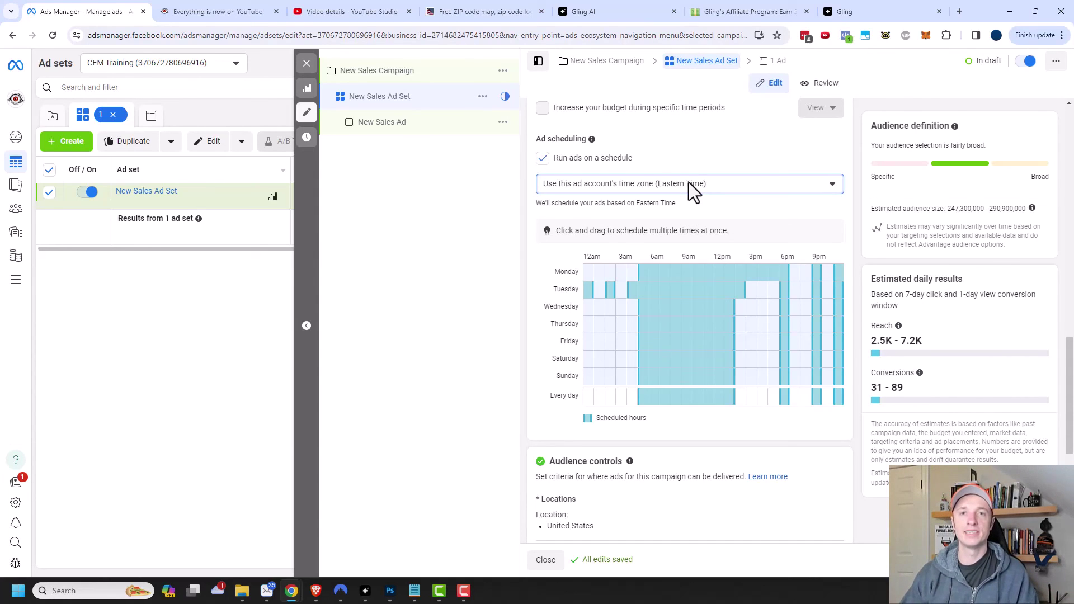
- Display the Daily Budget and Lifetime Budget choices, keeping the $350.00 Lifetime Budget selected
{"action": "scroll", "coordinate": [744, 287], "scroll_direction": "up", "scroll_amount": 5}
{"action": "scroll", "coordinate": [620, 293], "scroll_direction": "up", "scroll_amount": 1}
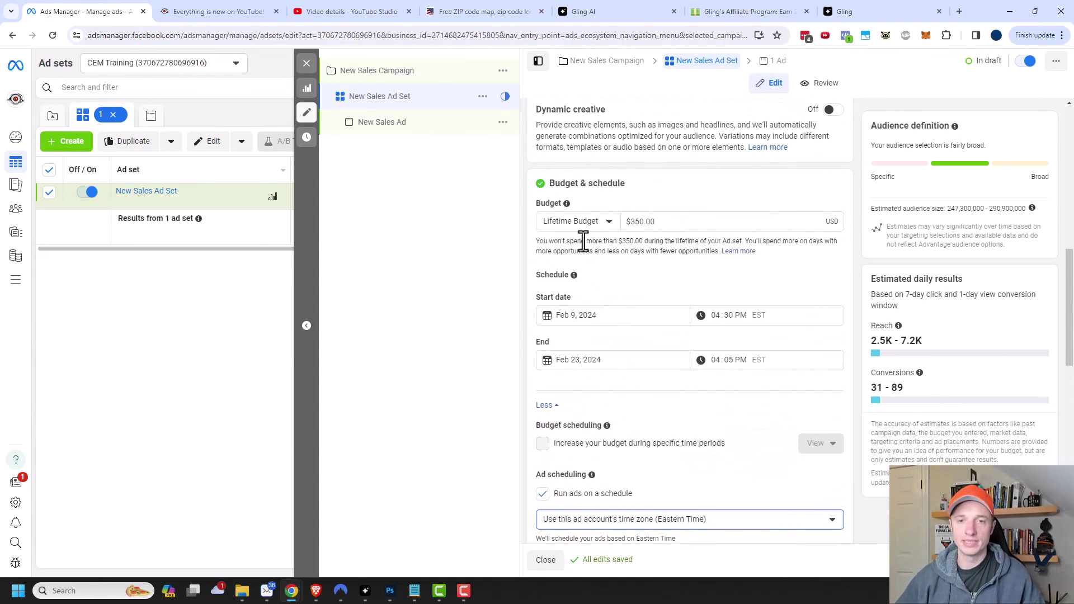
{"action": "left_click", "coordinate": [581, 222]}
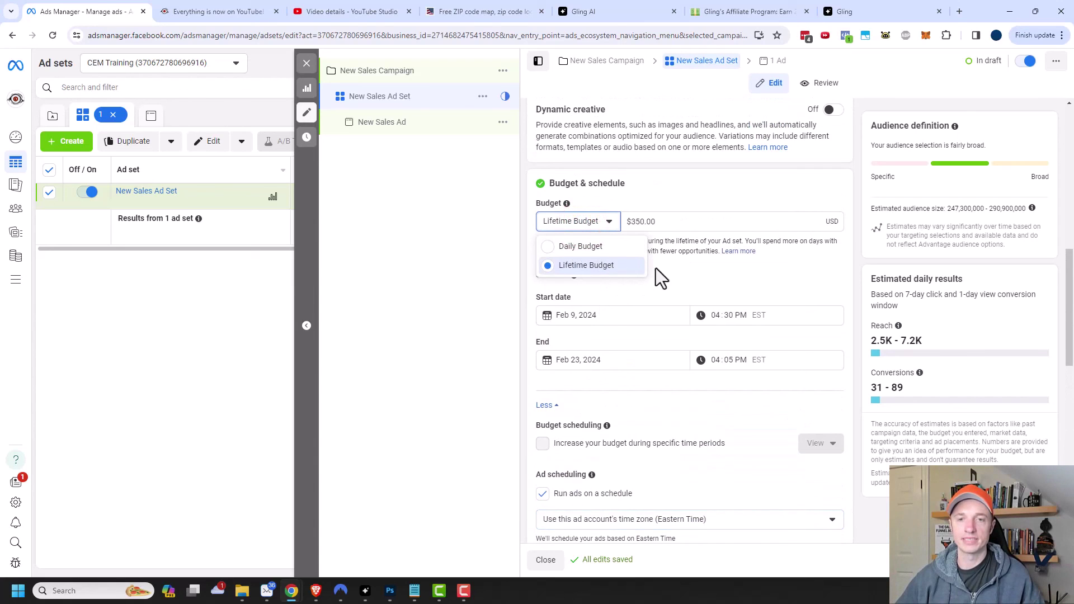
{"action": "left_click", "coordinate": [710, 276]}
{"action": "scroll", "coordinate": [676, 522], "scroll_direction": "down", "scroll_amount": 2}
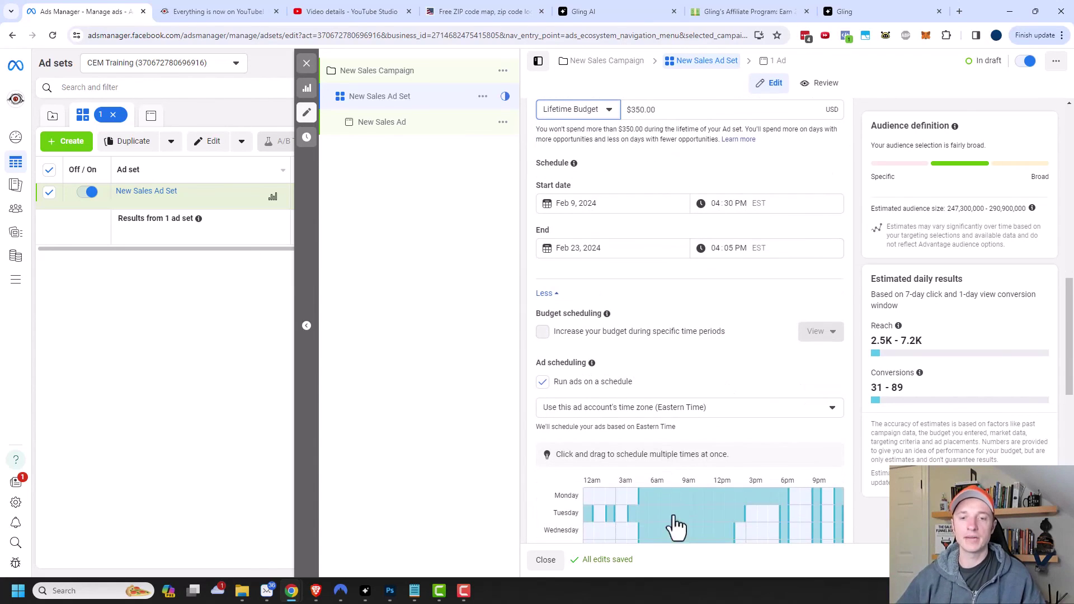
{"action": "scroll", "coordinate": [646, 468], "scroll_direction": "up", "scroll_amount": 1}
{"action": "left_click", "coordinate": [580, 165]}
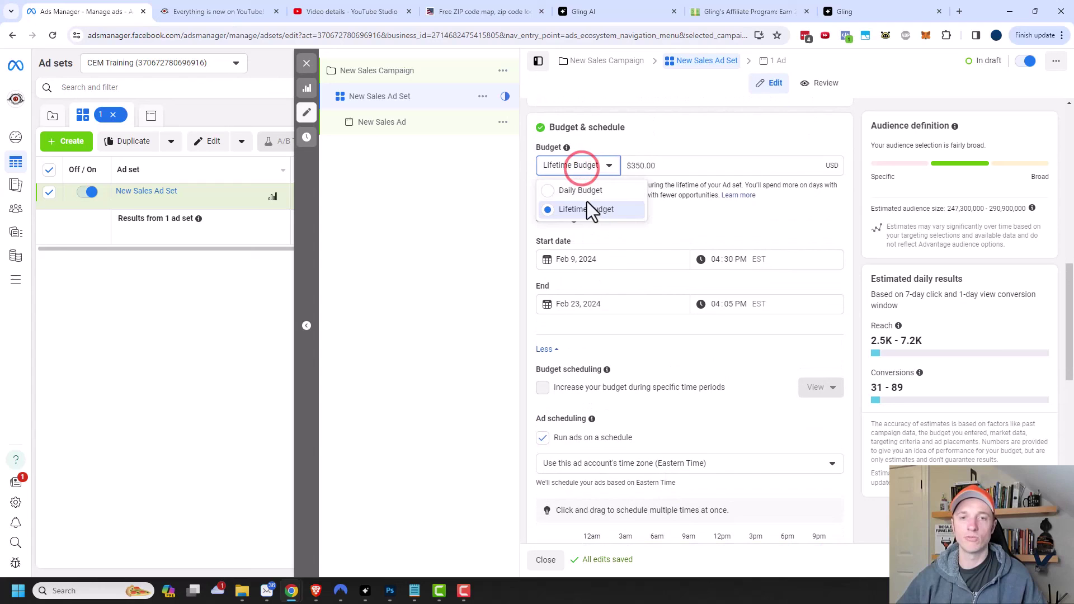